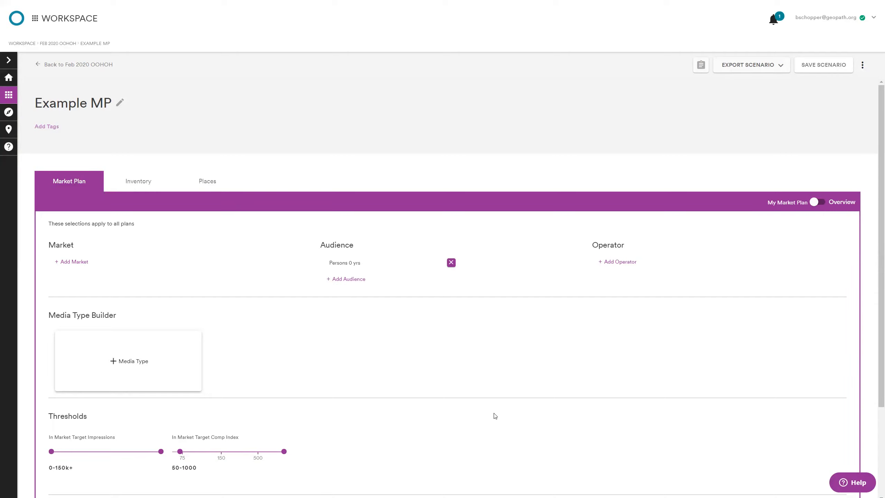
Step: Add the Chicago, IL DMA to the market plan as an individual market
scroll(492, 410, down, 1)
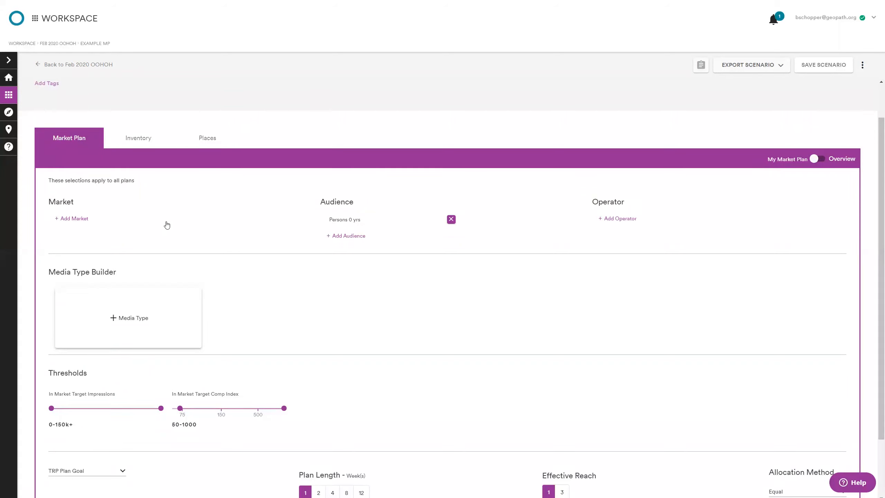
click(78, 219)
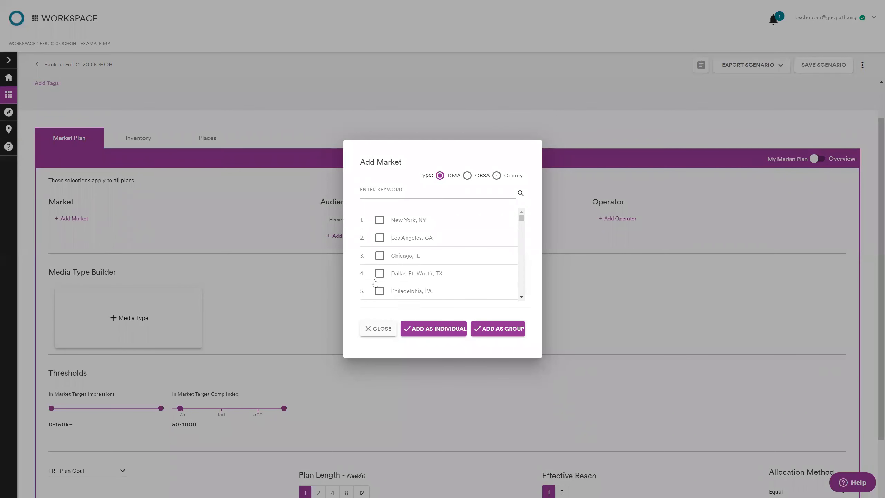
click(382, 256)
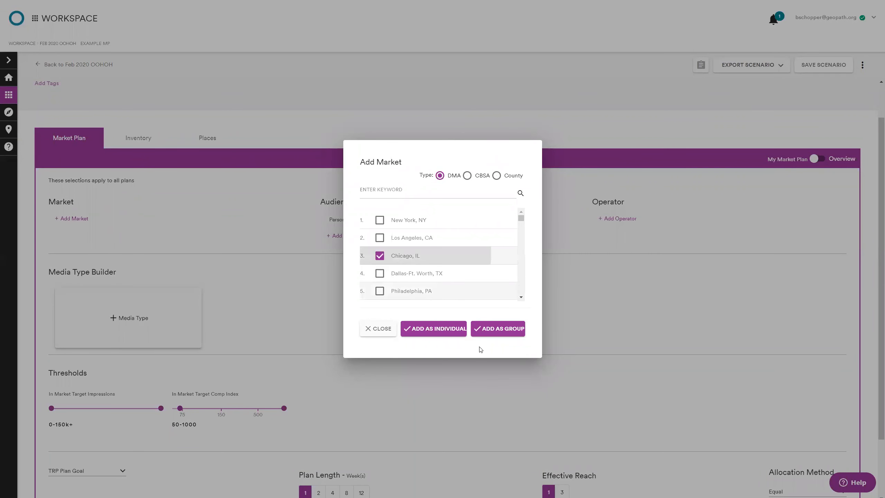
click(452, 330)
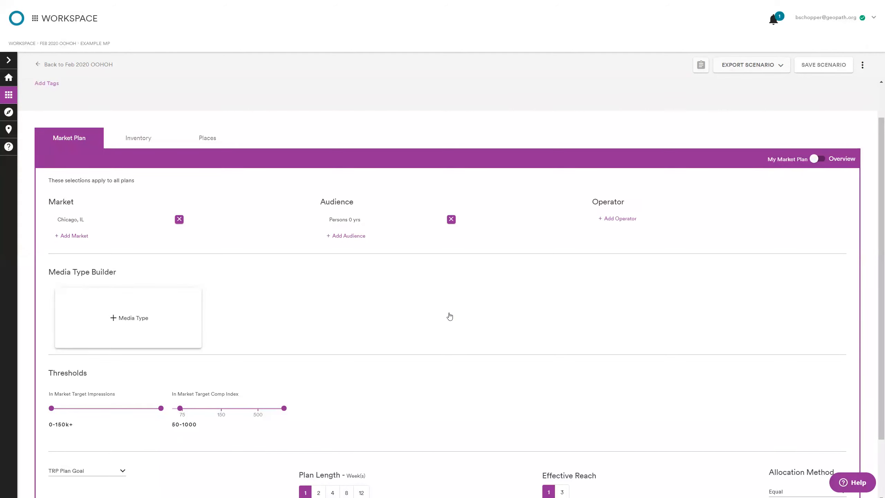
Step: Add the saved audience "Age - Persons 18+ yrs" to the market plan
click(363, 239)
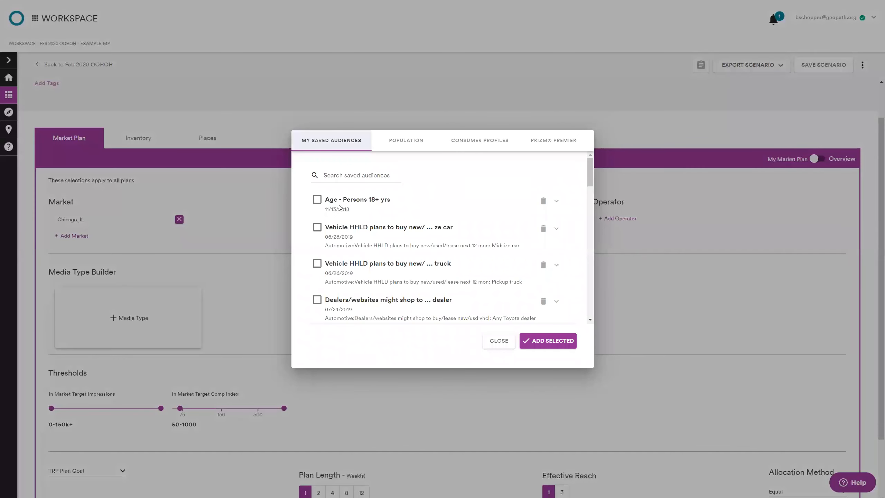
click(317, 199)
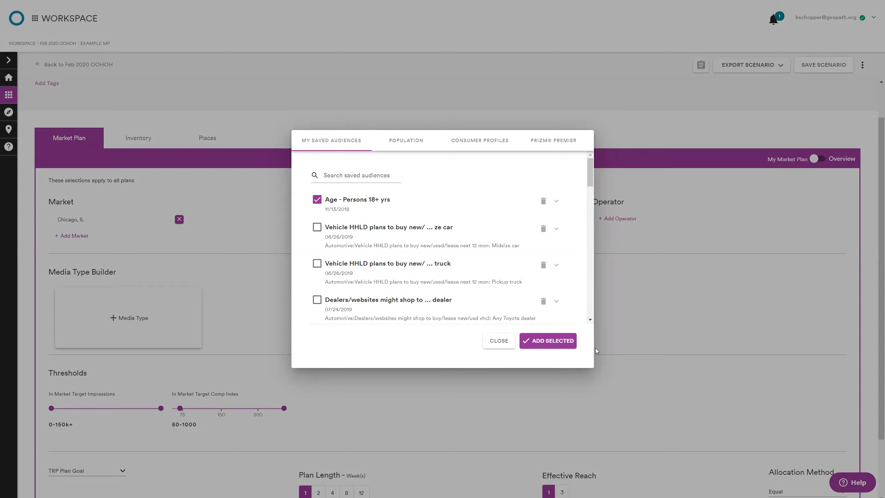
click(548, 341)
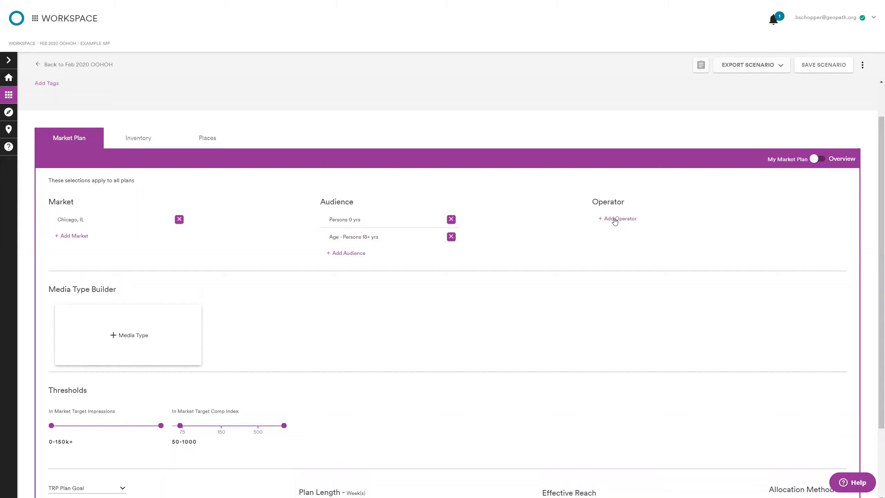
Step: Add the Dallas-Ft. Worth, TX and Tampa et al, FL DMAs as individual markets
drag(615, 219, 618, 256)
click(620, 249)
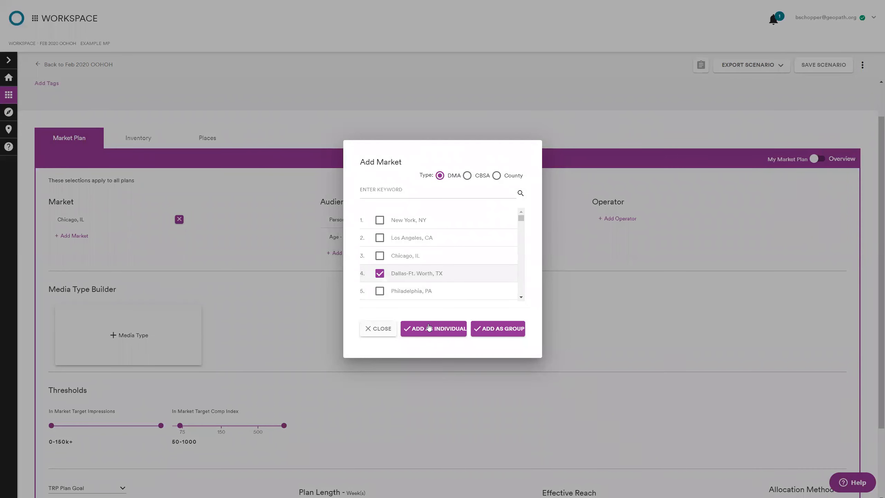
click(436, 328)
click(72, 254)
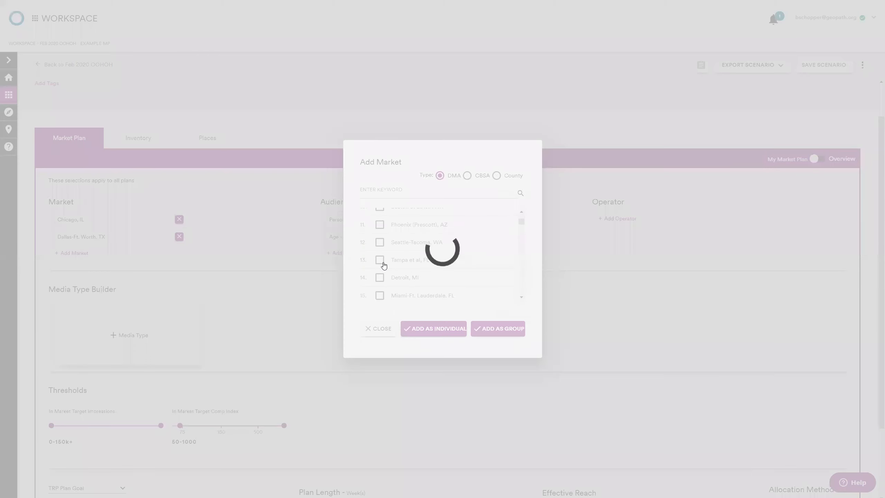
click(383, 262)
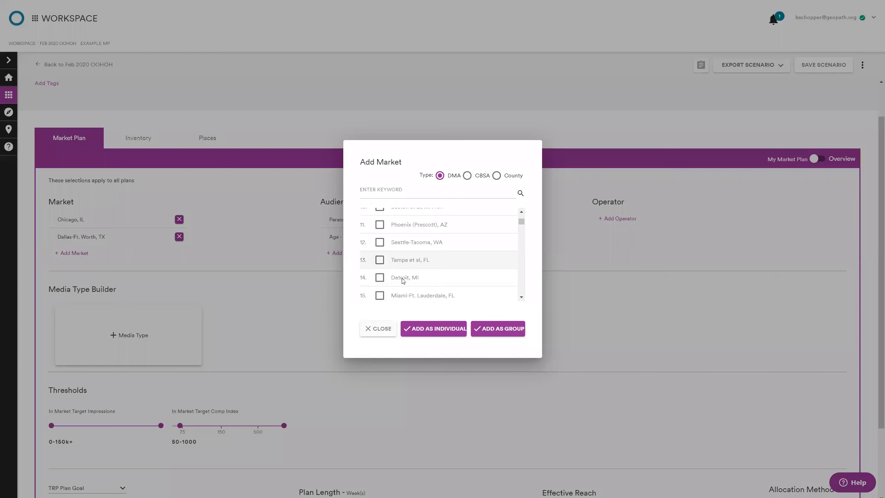
click(434, 329)
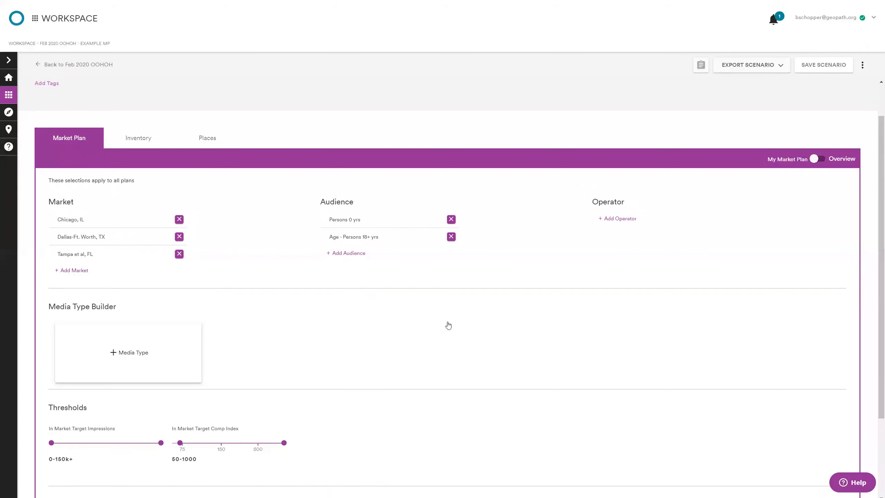
Step: Look through the available operators for the plan and close the list without adding any
click(617, 218)
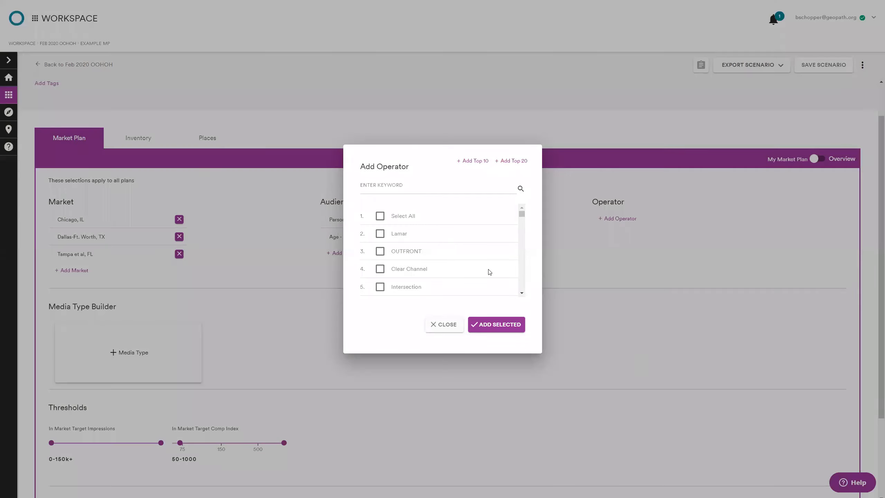
scroll(467, 253, down, 14)
scroll(467, 256, up, 14)
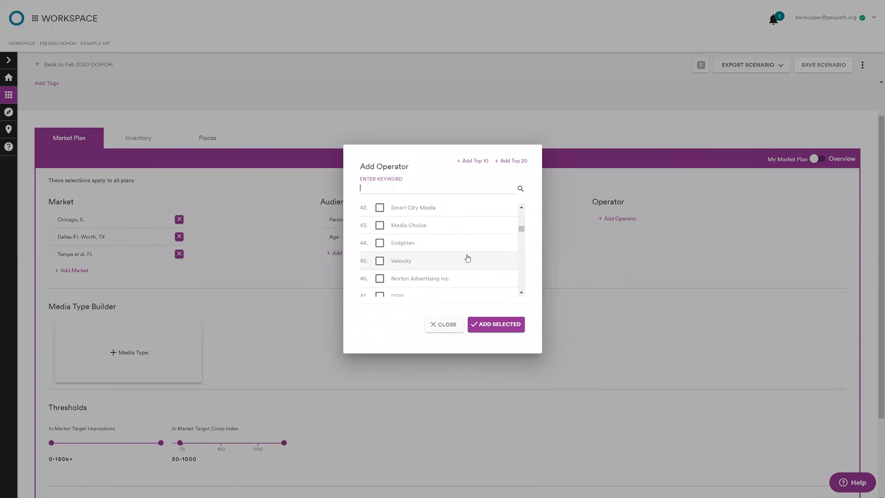
click(447, 325)
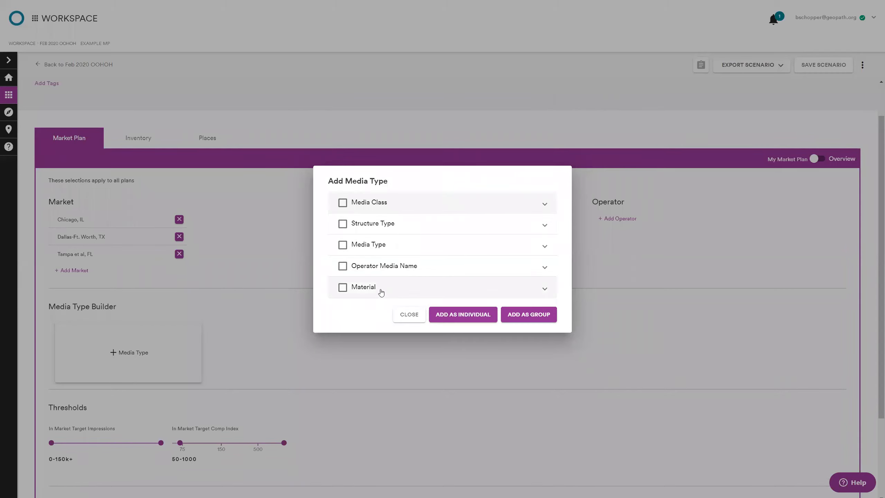
Step: Add the operator media names Posters and Junior Posters as individual media types
click(386, 270)
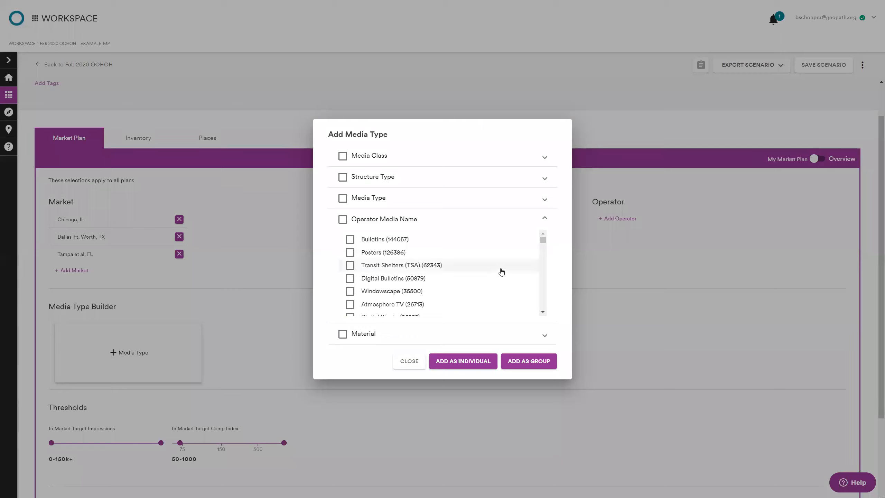
scroll(497, 277, down, 1)
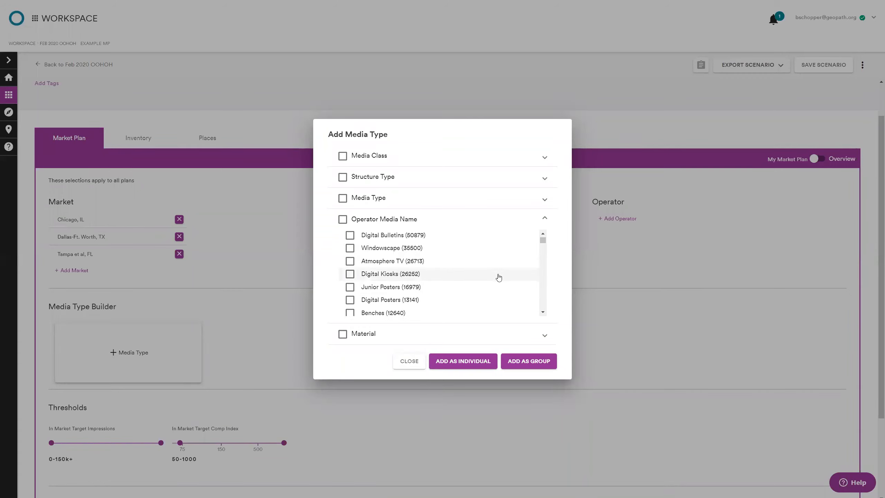
scroll(498, 279, up, 1)
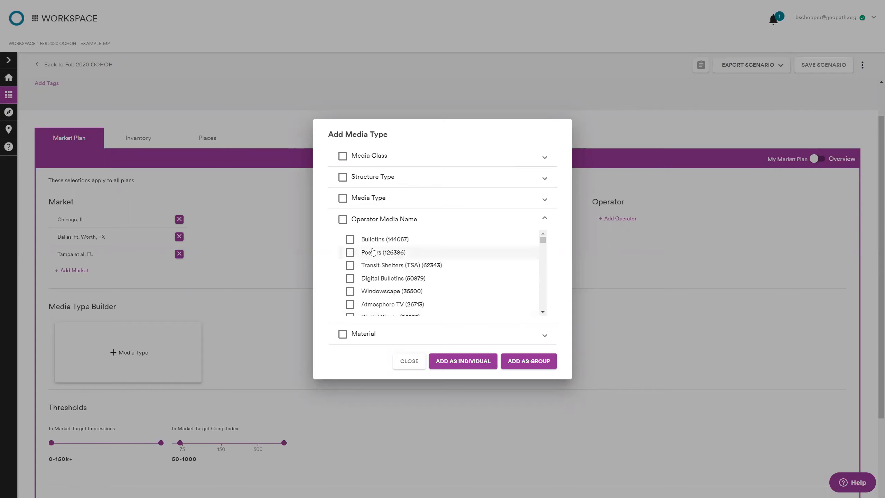
scroll(371, 286, down, 1)
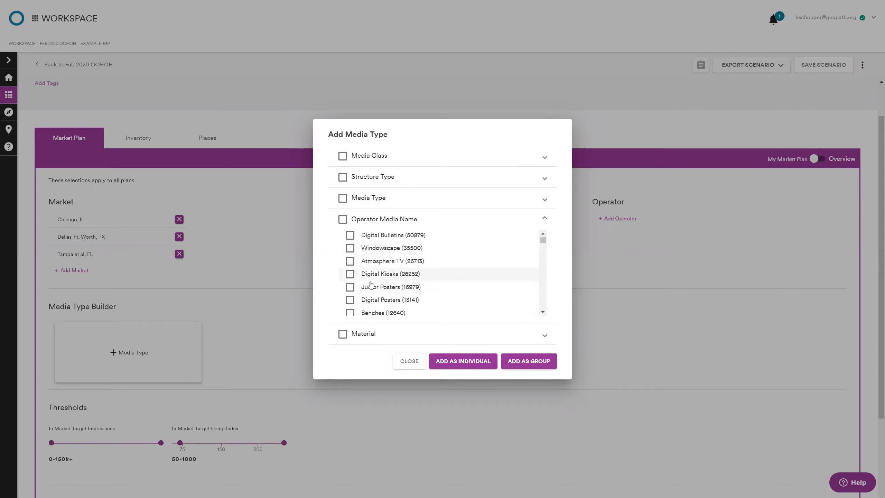
scroll(362, 272, up, 1)
click(349, 257)
scroll(401, 286, down, 2)
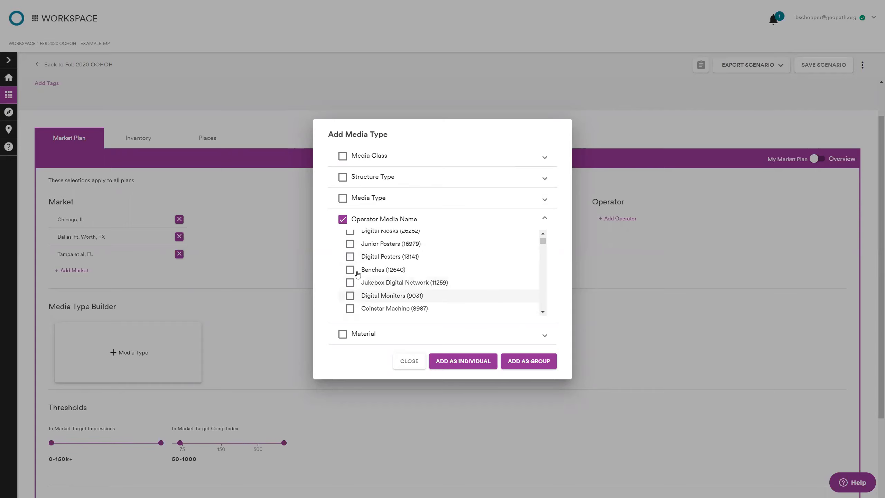
click(350, 244)
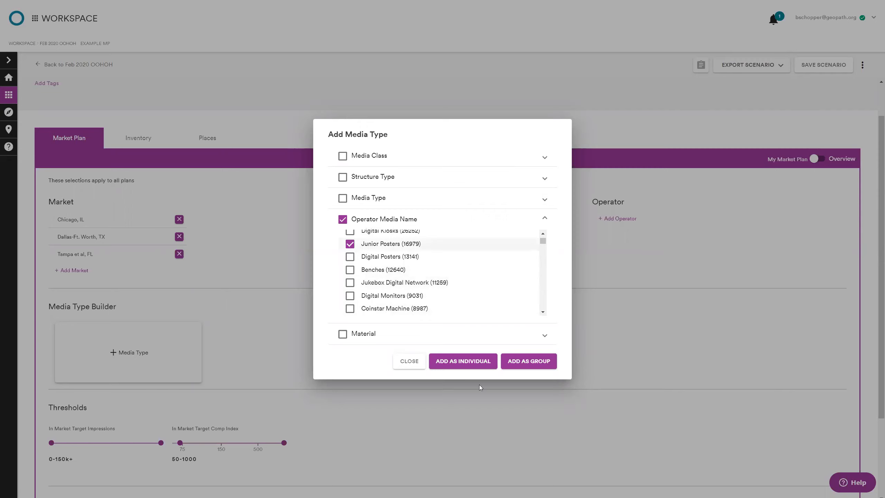
click(461, 363)
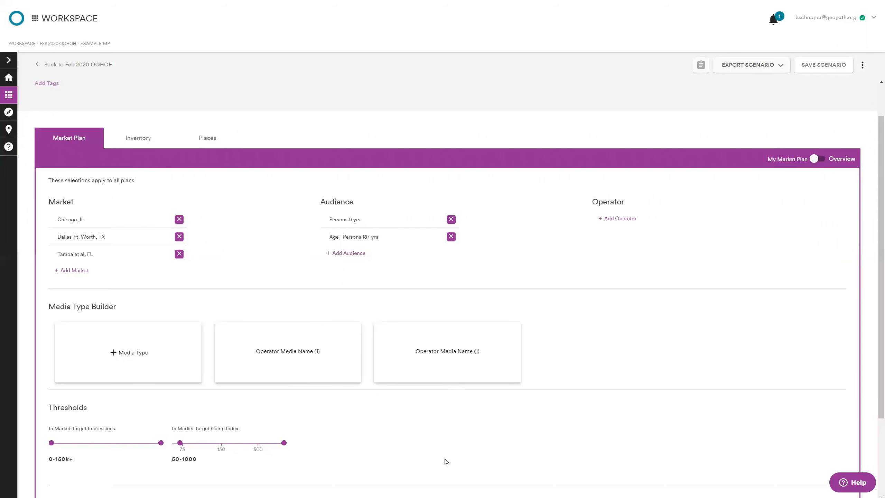
Step: Add the operator media names Transit Shelters (TSA), Benches and Digital Transit Shelters together as one media type group
scroll(446, 461, down, 3)
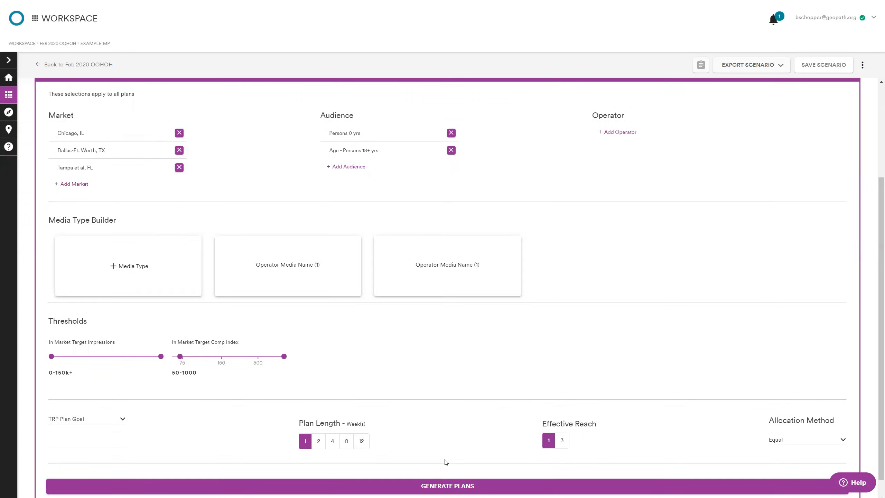
scroll(446, 462, down, 1)
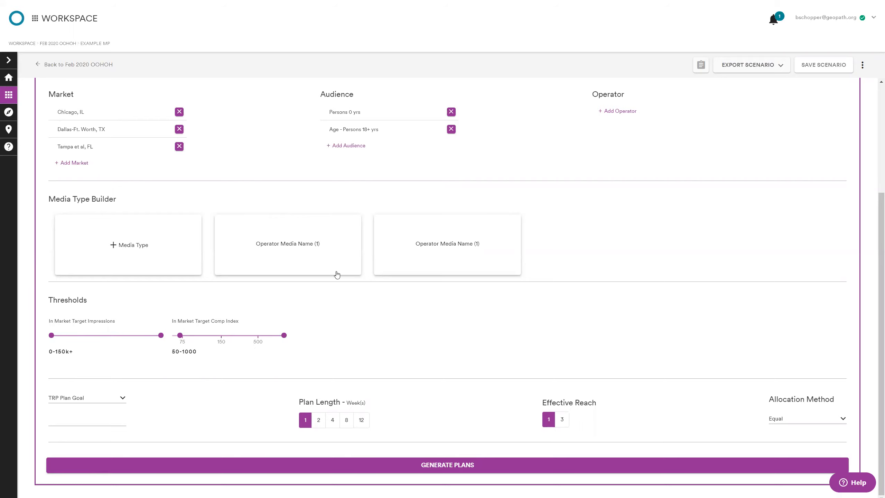
scroll(333, 339, up, 3)
scroll(344, 347, down, 3)
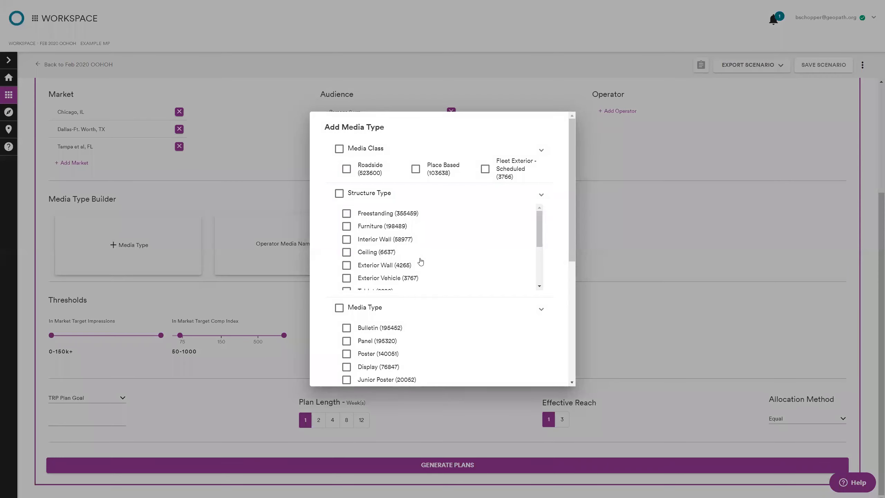
click(413, 266)
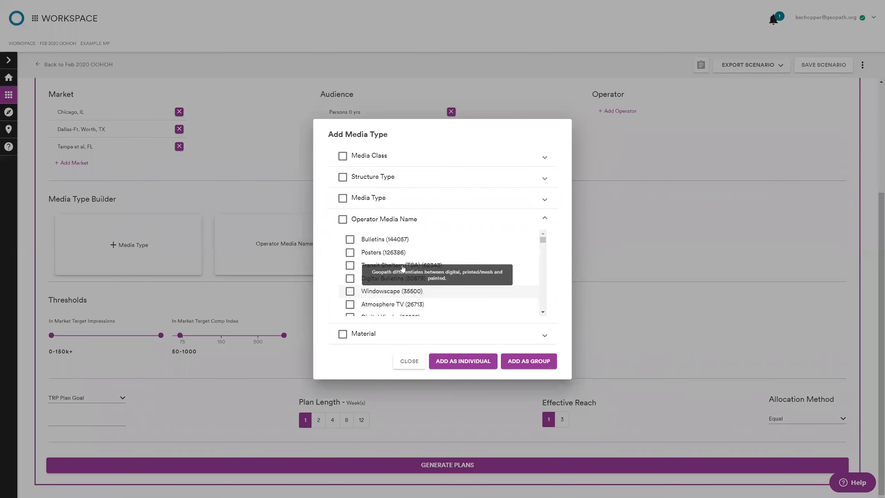
click(443, 281)
scroll(431, 286, down, 5)
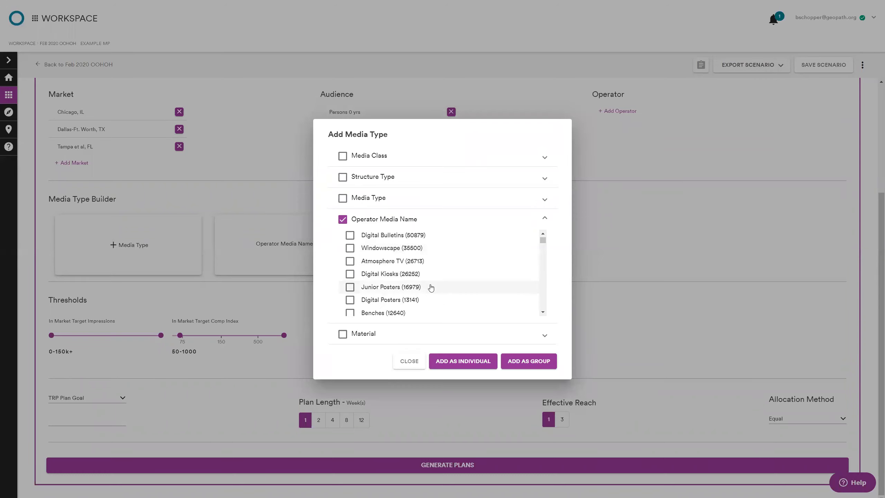
scroll(460, 299, down, 6)
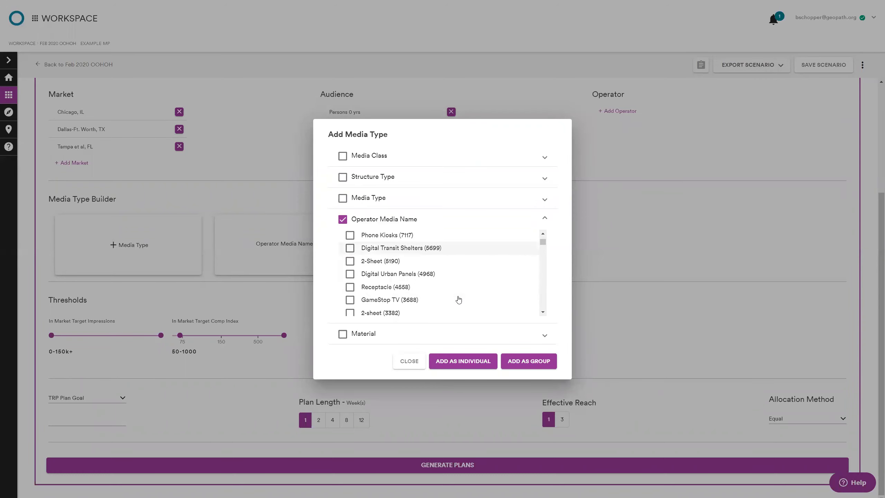
scroll(462, 300, up, 10)
scroll(404, 283, down, 10)
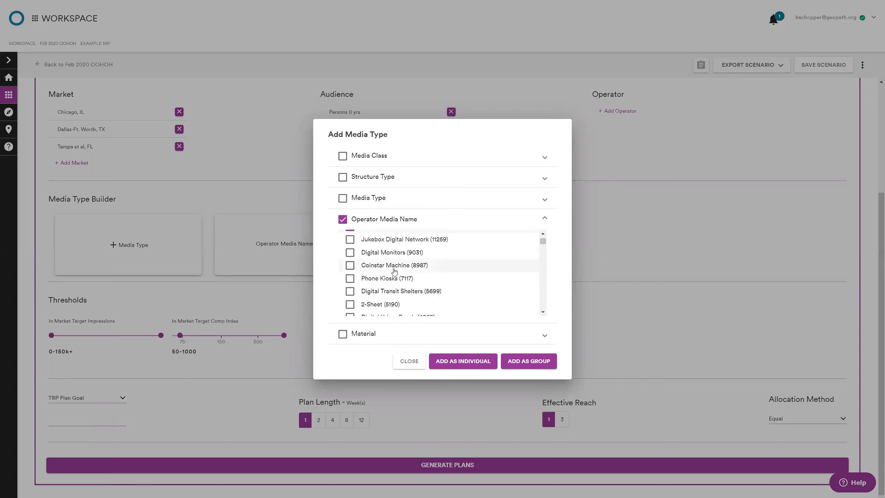
click(410, 290)
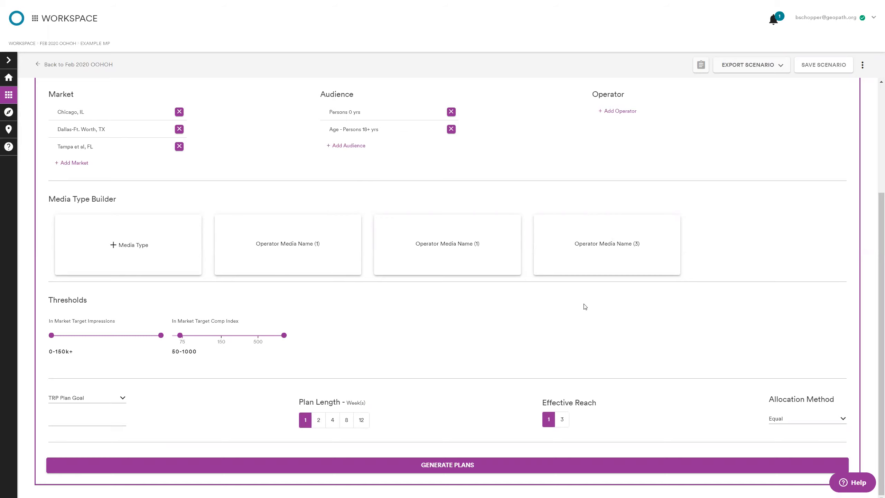
Step: Open the choices for the type of plan goal
scroll(578, 326, up, 3)
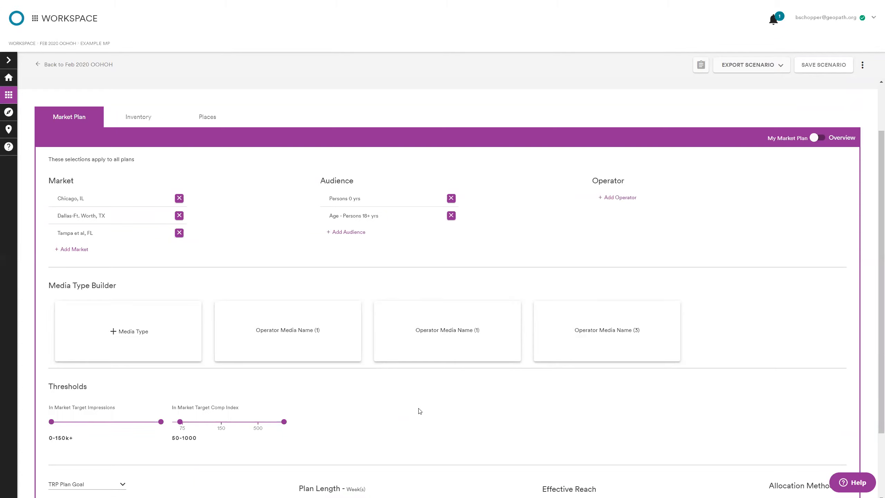
scroll(408, 418, down, 2)
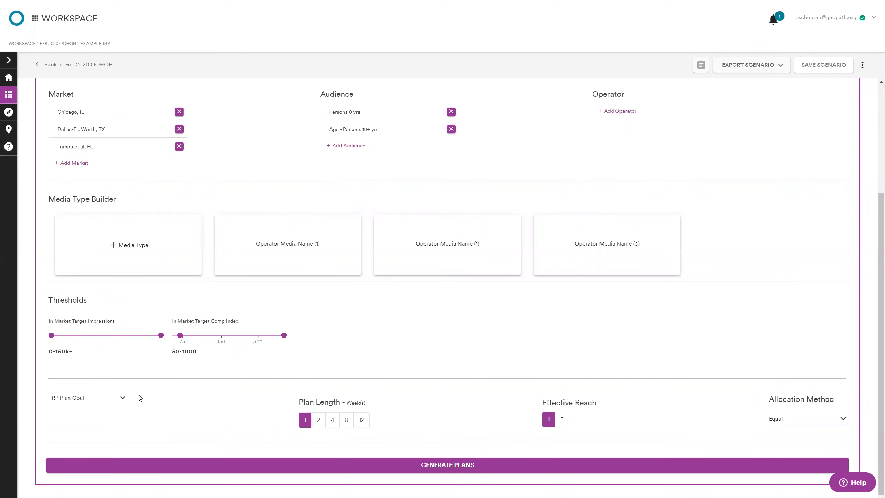
click(100, 399)
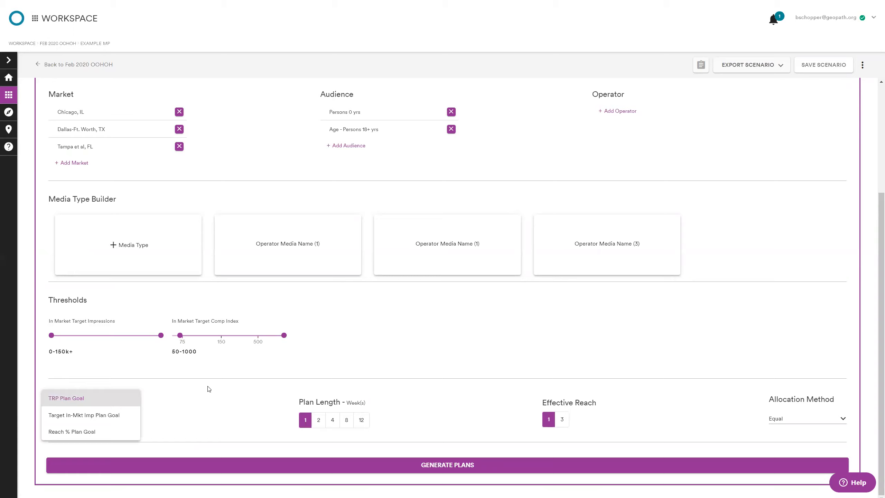
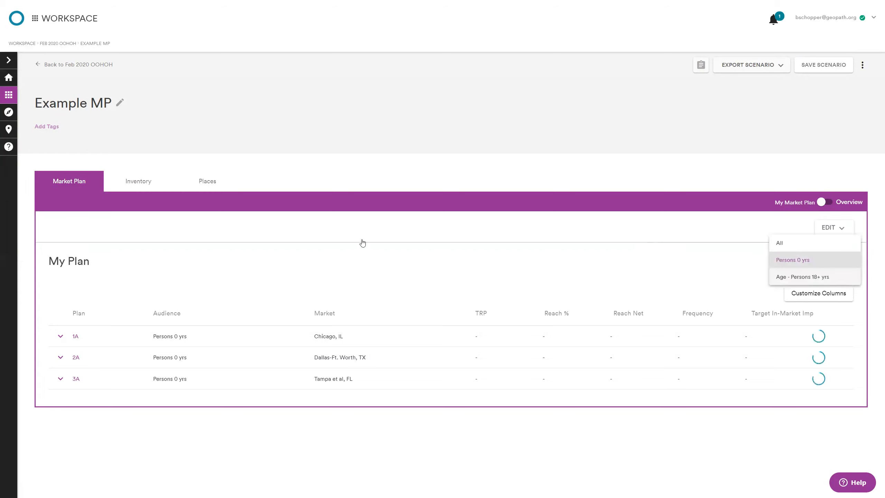
Step: Display the plans for the Persons 0 yrs audience and review the media type breakdown of the Dallas-Ft. Worth, TX plan
key(Down)
key(Return)
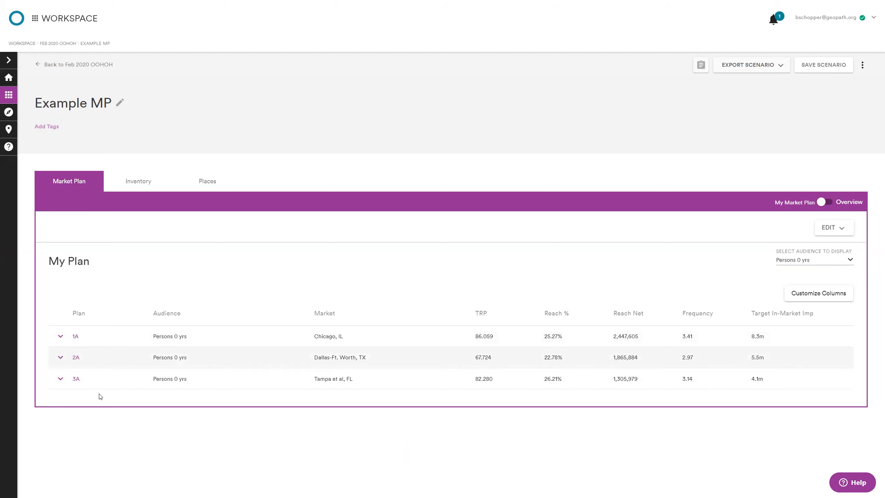
click(141, 361)
scroll(217, 385, down, 3)
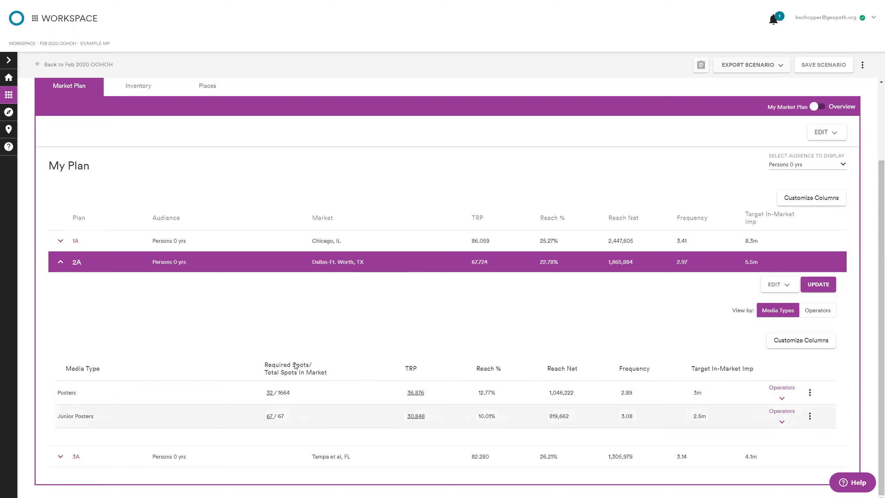
click(60, 260)
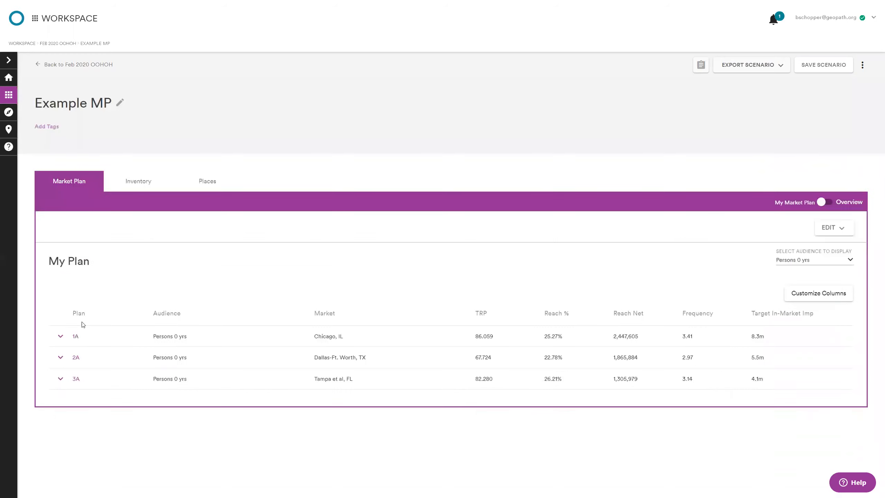
Step: Switch the displayed audience to Age - Persons 18+ yrs and expand the Chicago, IL plan to review its media types
click(819, 263)
click(802, 281)
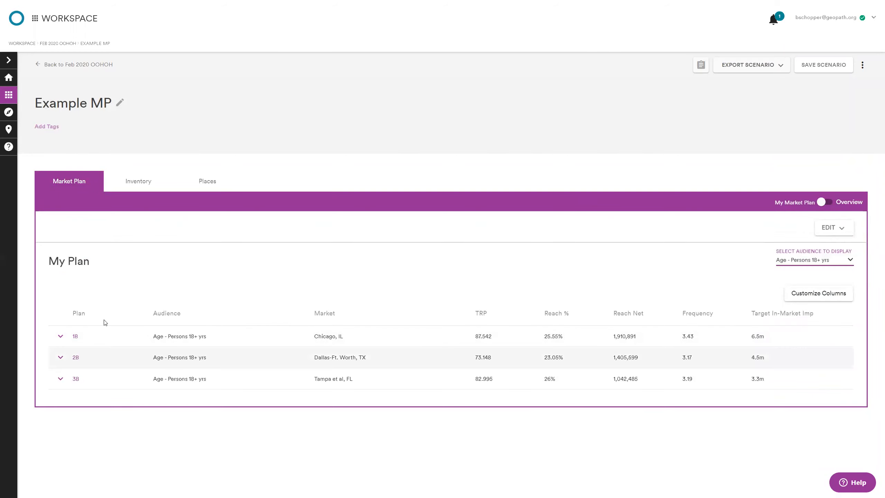
click(363, 336)
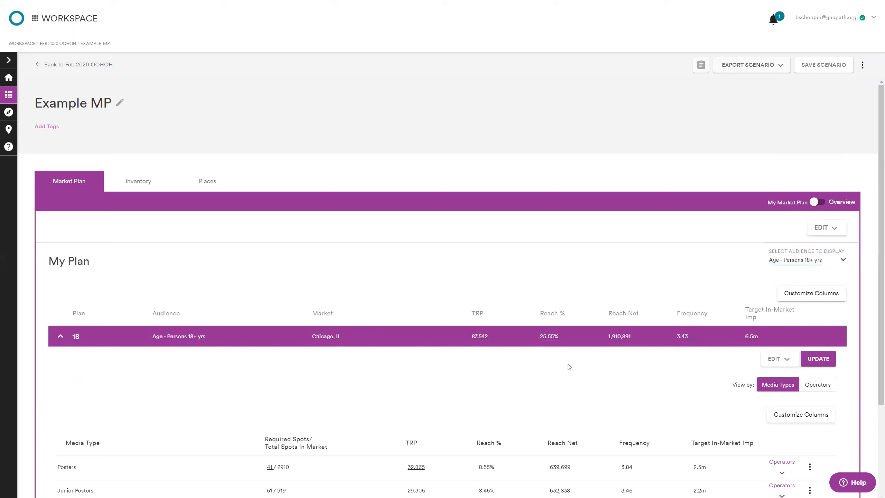
scroll(569, 368, down, 1)
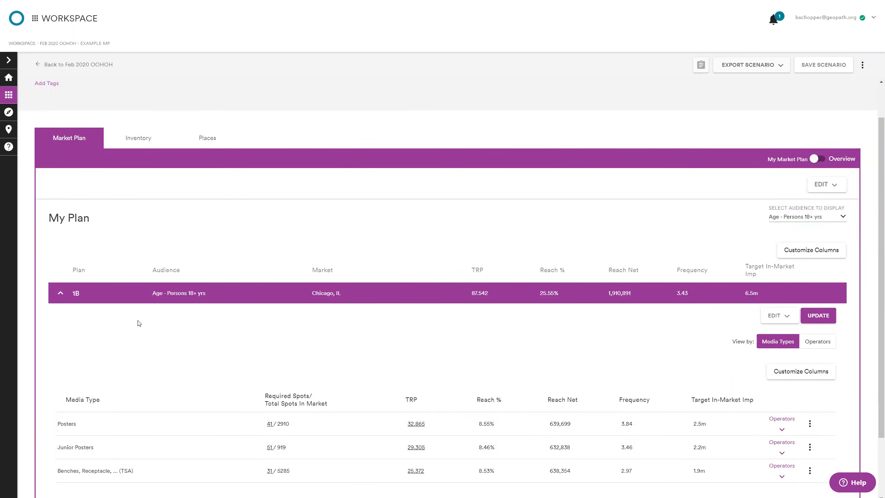
scroll(255, 322, down, 2)
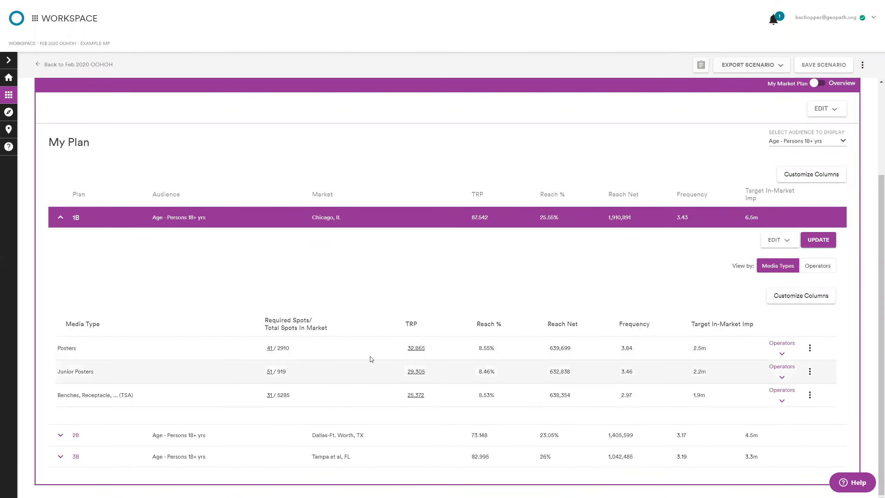
Step: Review the operators offering Posters in the Chicago, IL plan, then collapse the operator list and the plan
click(782, 354)
scroll(554, 326, down, 2)
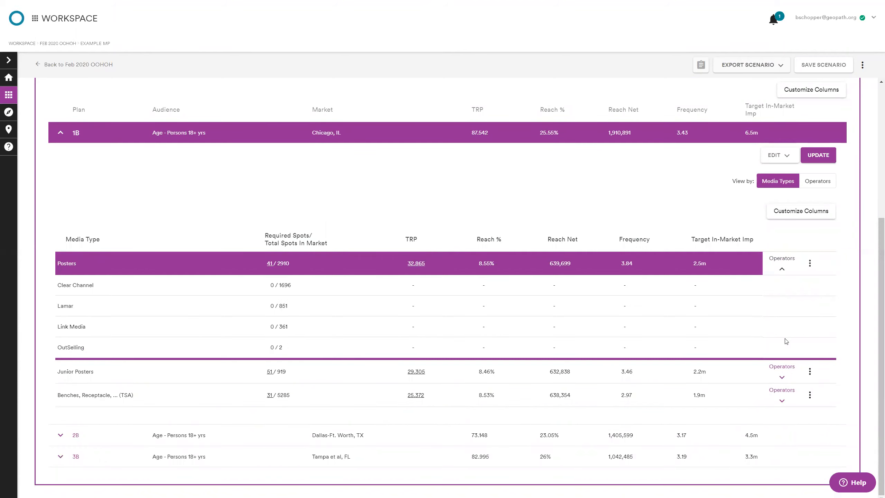
click(783, 268)
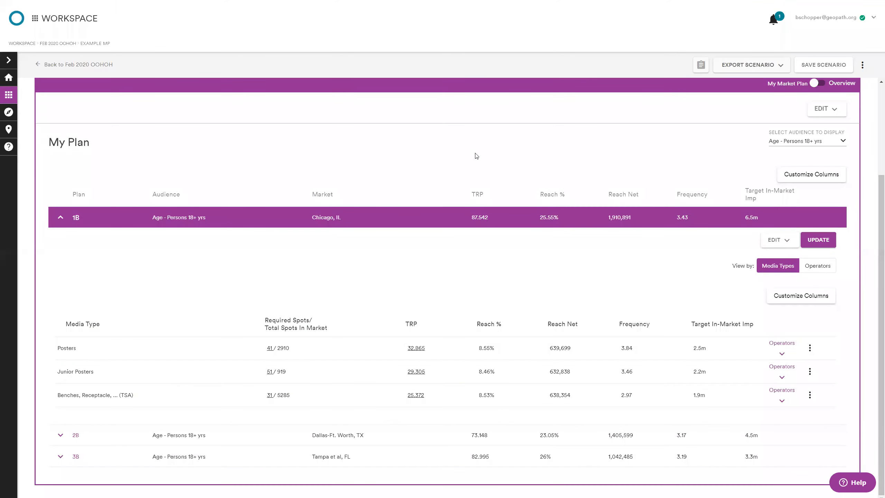
click(61, 218)
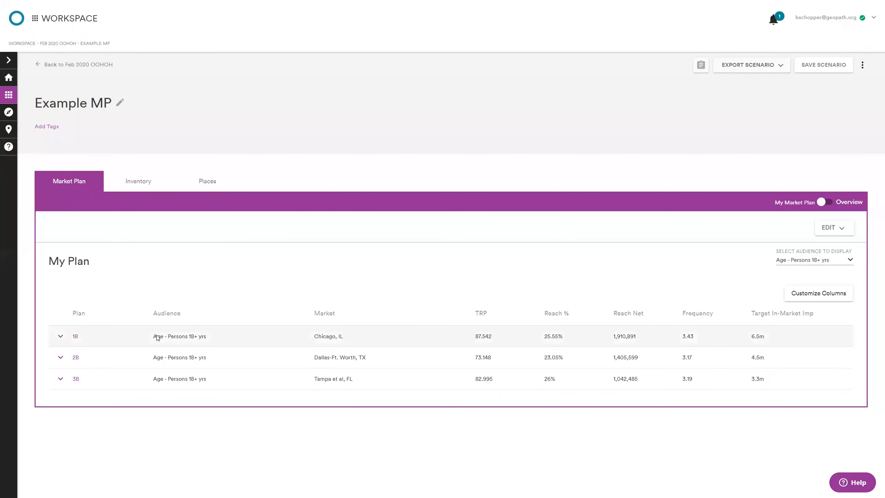
Step: Set the required spots for Posters in the Chicago, IL plan to 0 and update the plan
click(60, 337)
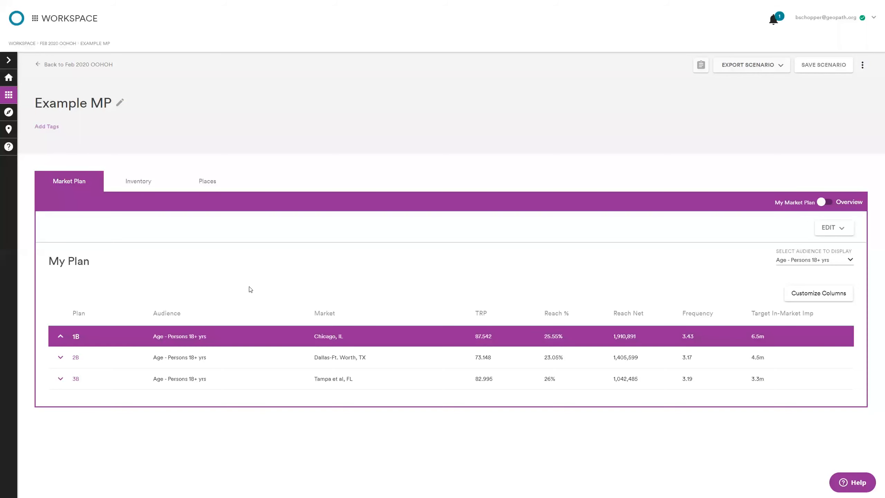
scroll(252, 297, down, 2)
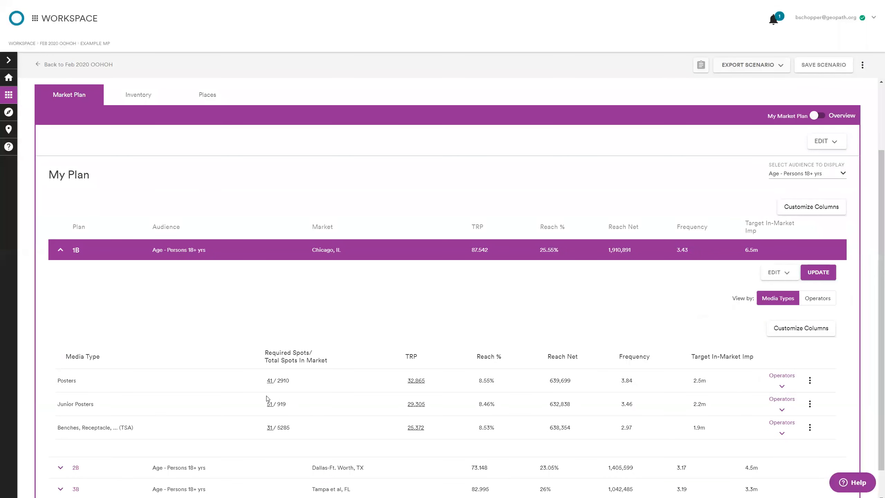
click(270, 382)
scroll(666, 314, down, 1)
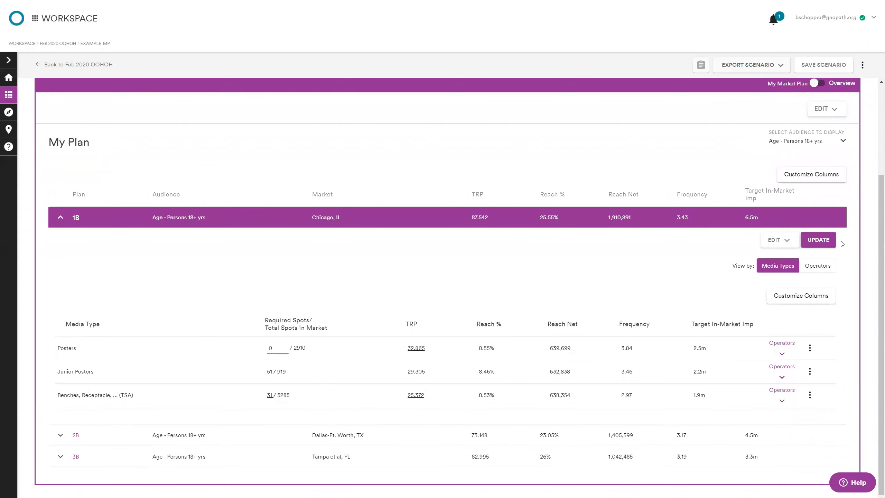
click(820, 240)
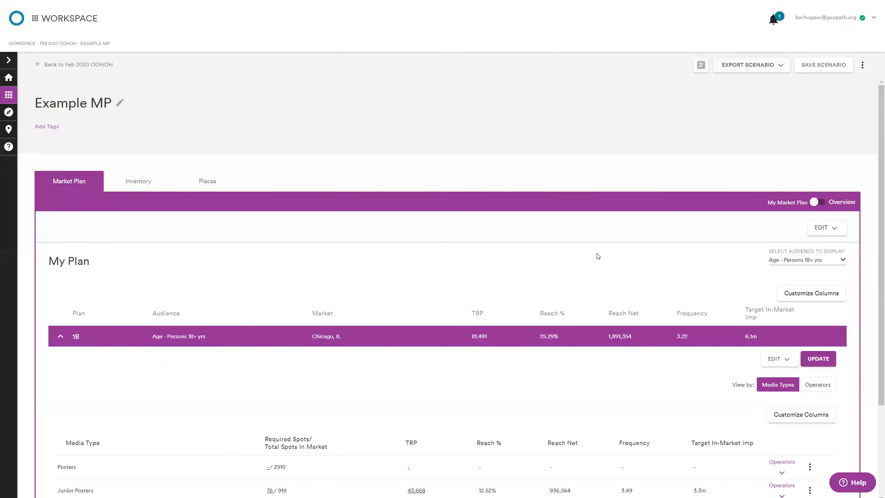
Step: Set the required spots for the Benches, Receptacle, ... (TSA) group in the Chicago, IL plan to 0, update the plan and collapse it
scroll(598, 256, down, 3)
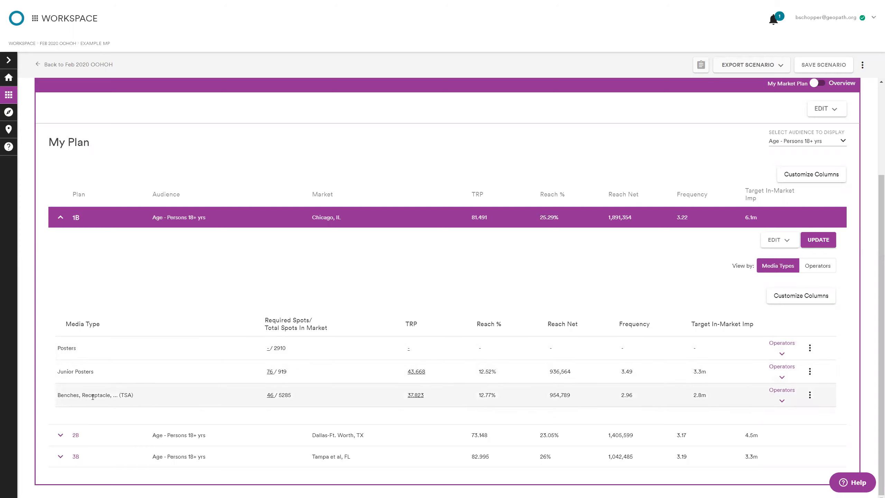
click(270, 396)
text(0)
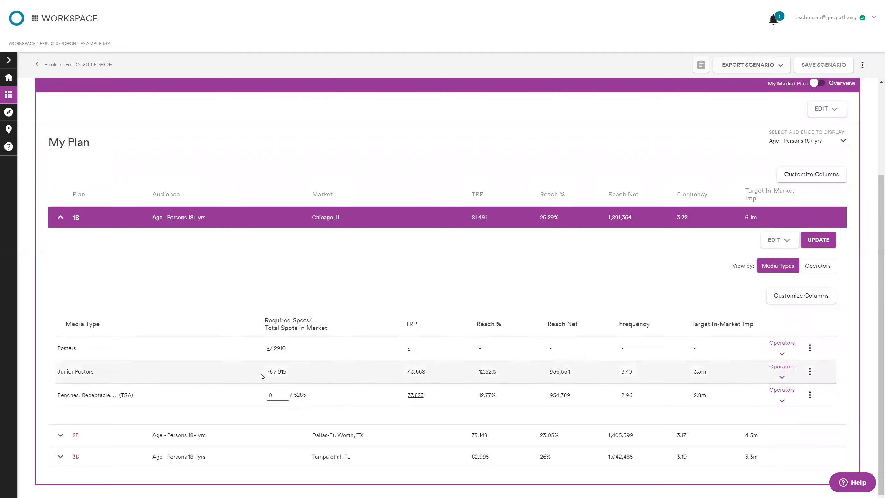
click(826, 248)
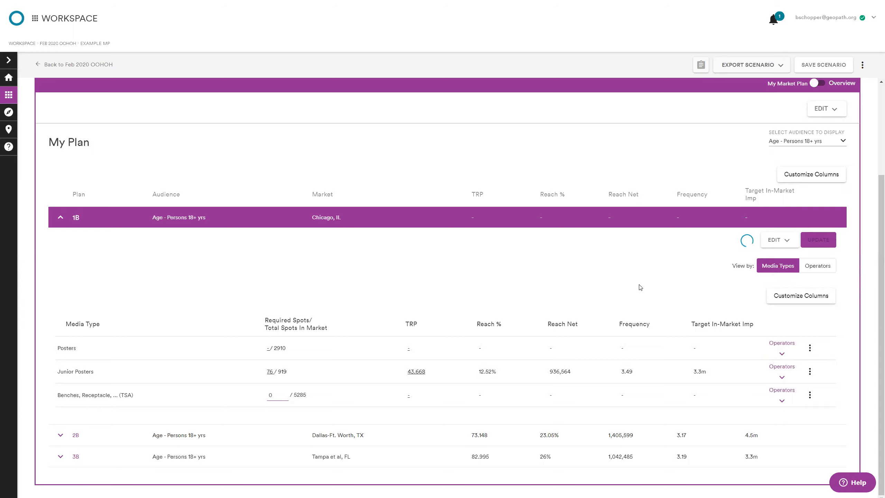
scroll(543, 352, down, 2)
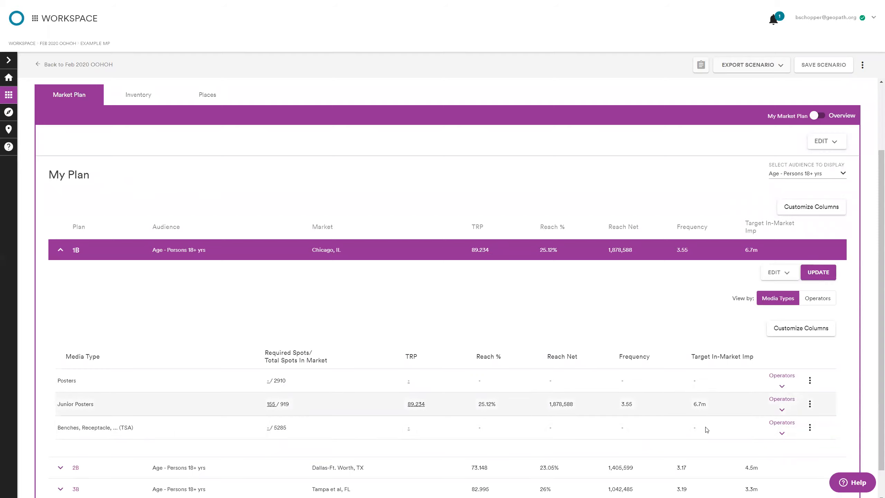
click(59, 251)
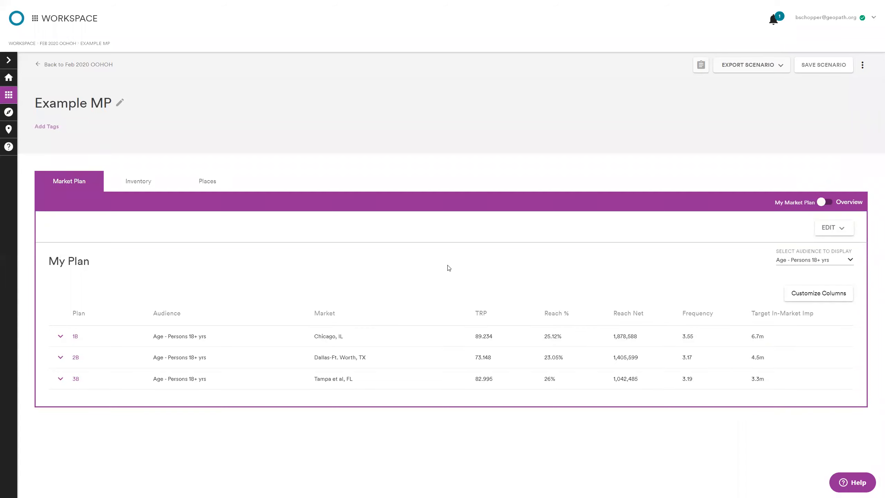
Step: Reopen the settings for all plans and remove the second and third media type cards and the Persons 0 yrs audience
click(842, 235)
scroll(742, 307, down, 2)
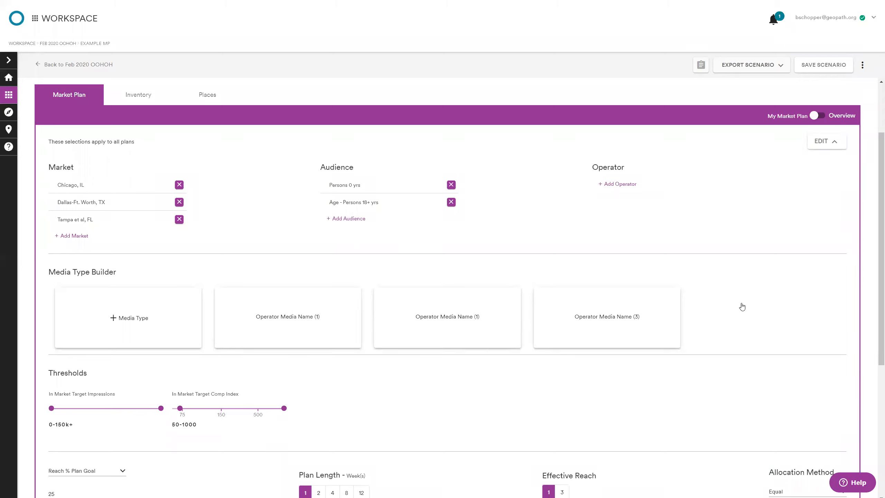
mouse_move(573, 337)
click(520, 289)
click(521, 289)
scroll(576, 318, down, 5)
scroll(574, 319, up, 6)
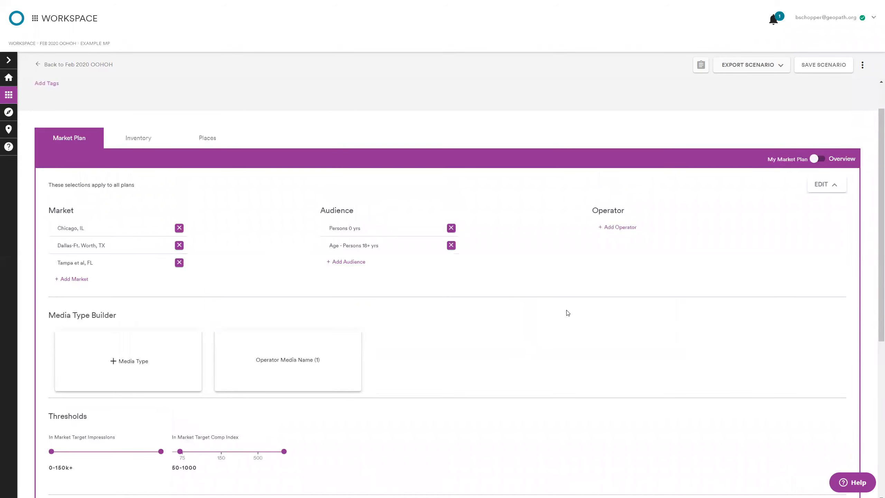
click(451, 227)
scroll(455, 331, down, 3)
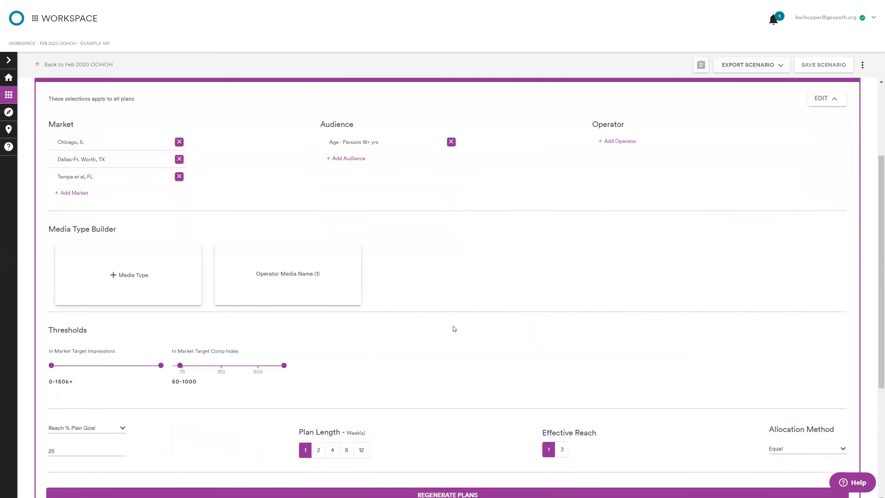
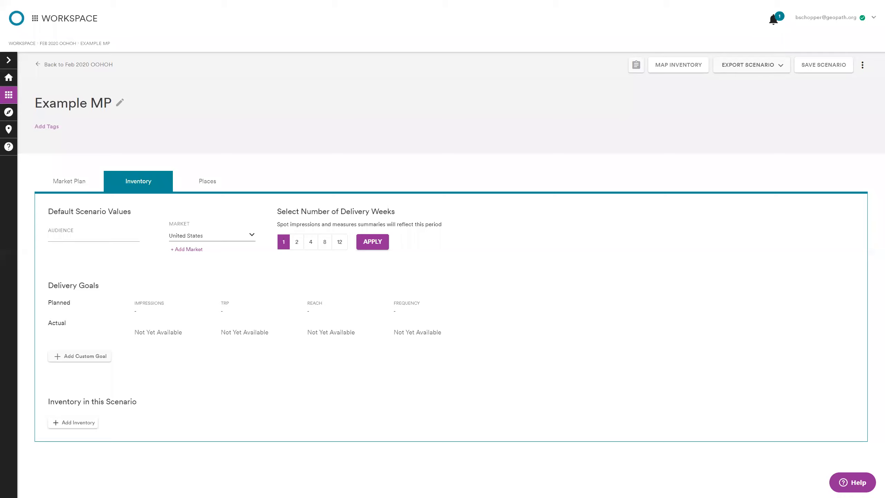
Step: Set the scenario's default audience to the saved audience Age - Persons 18+ yrs
click(91, 239)
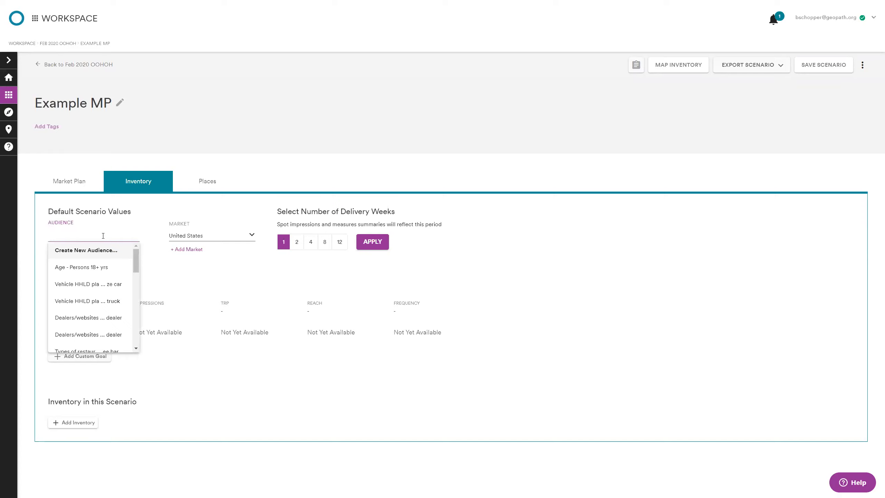
scroll(103, 302, down, 5)
scroll(105, 306, up, 5)
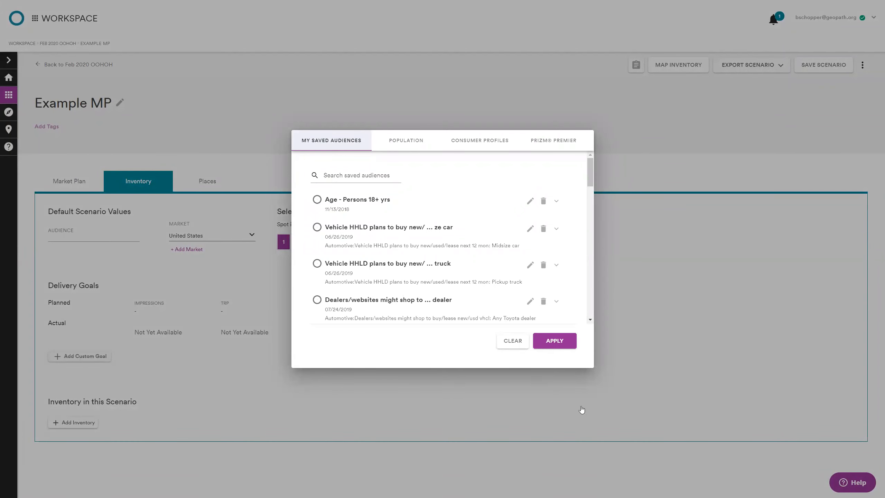
click(317, 200)
click(548, 343)
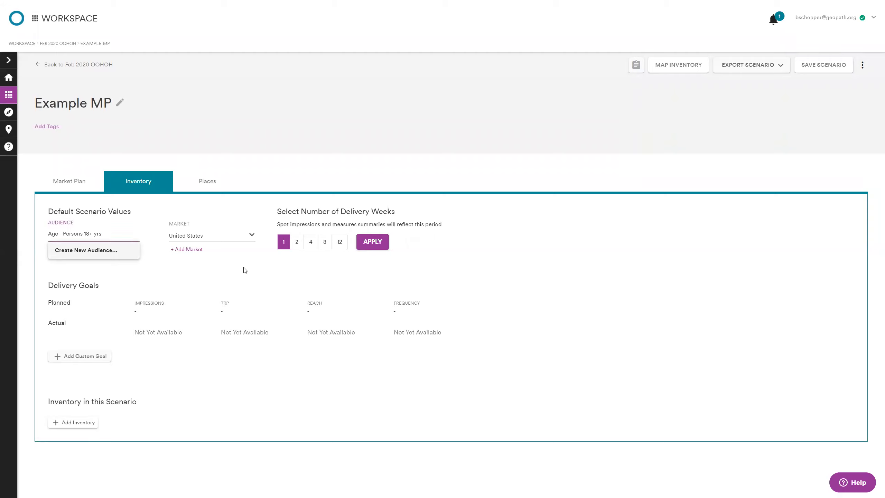
Step: Start adding a market to the scenario and look through the DMA list
click(252, 238)
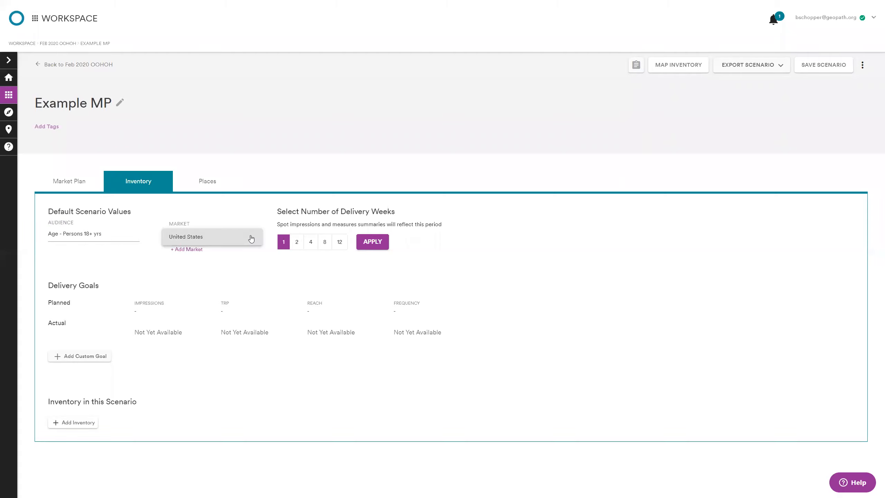
click(185, 252)
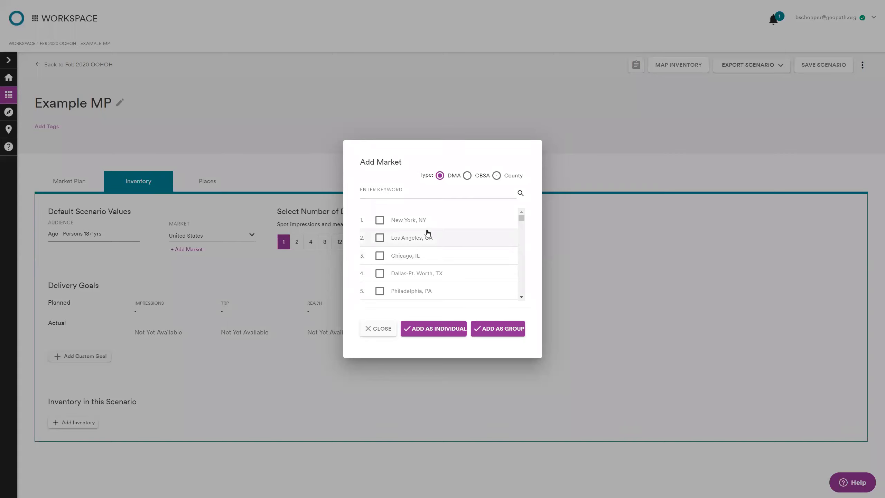
scroll(443, 256, down, 3)
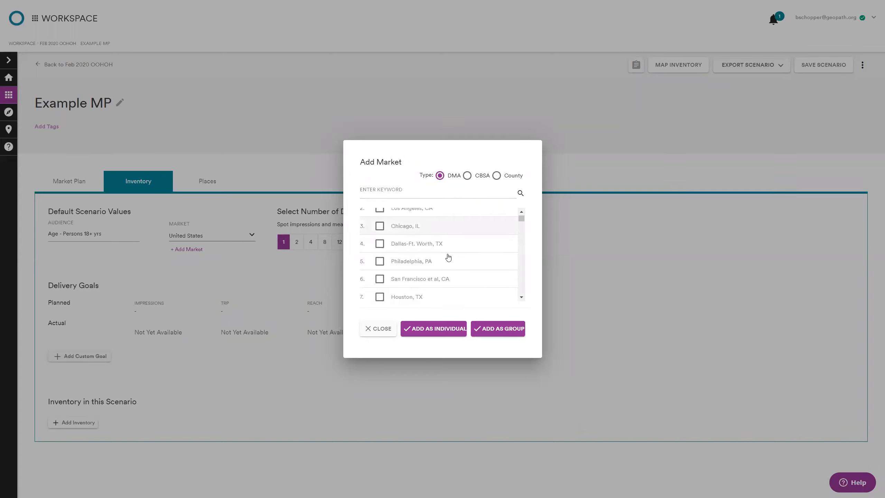
scroll(443, 257, up, 3)
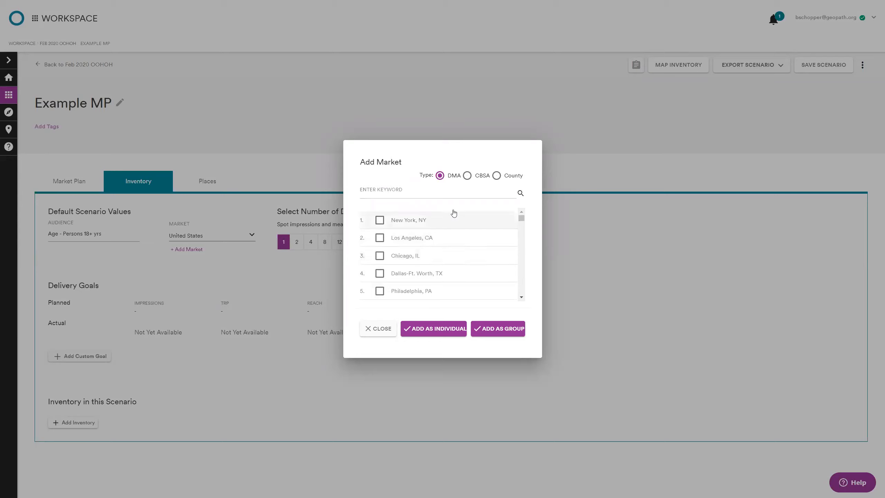
Step: Switch the market type to County, filter the list by "nc," and browse the North Carolina counties
click(497, 175)
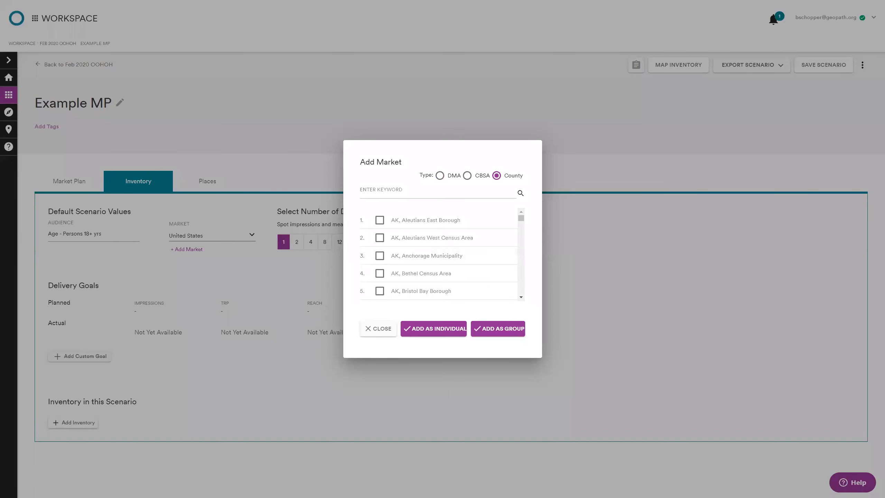
click(483, 194)
text(nc,)
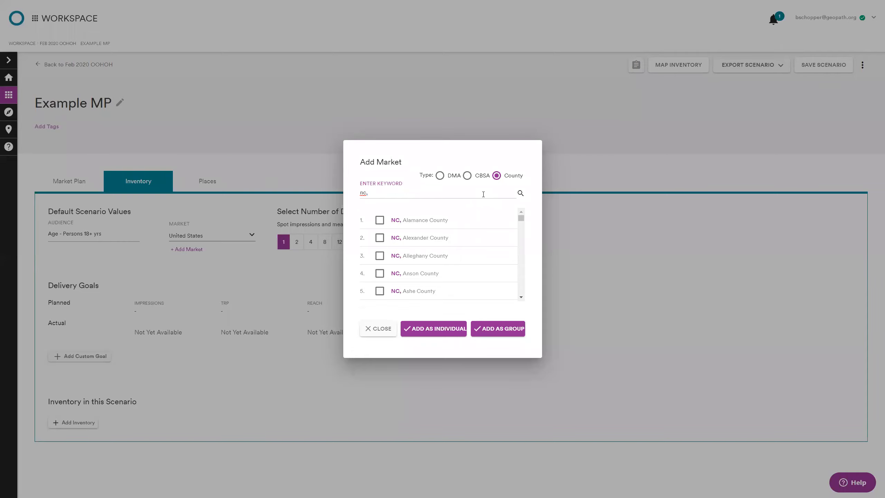
scroll(475, 266, down, 3)
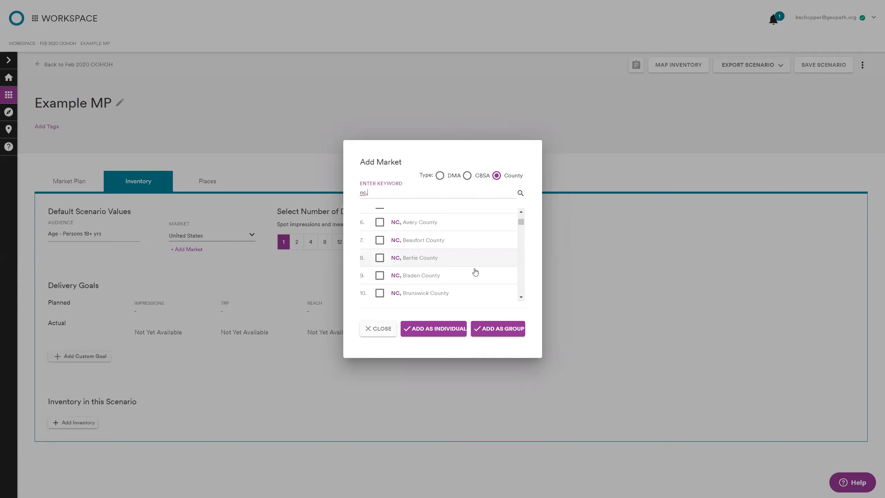
scroll(474, 272, down, 4)
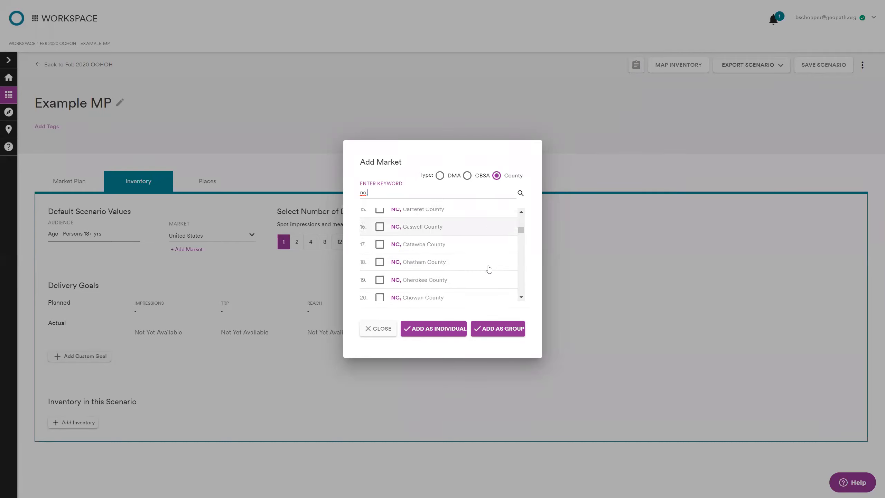
scroll(489, 271, up, 1)
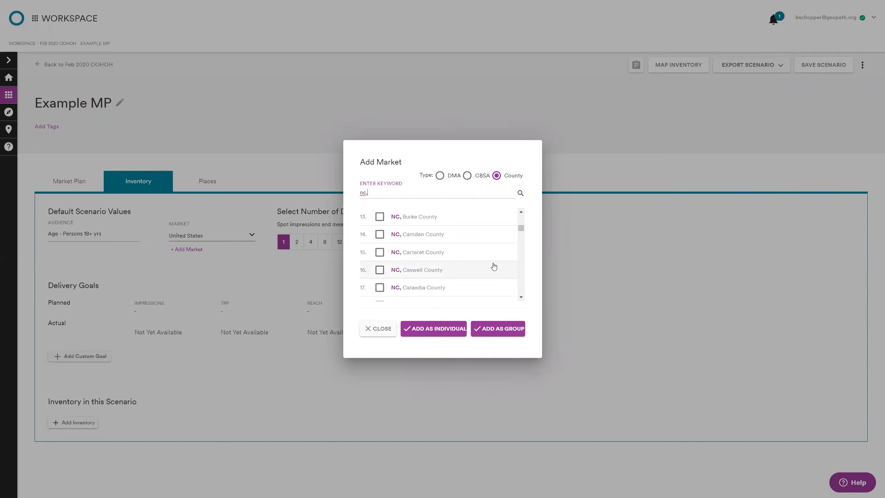
scroll(498, 278, down, 2)
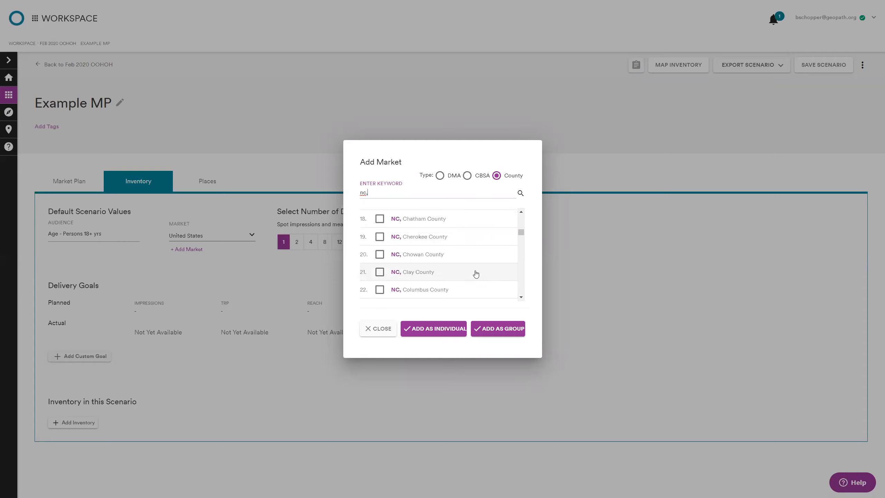
scroll(477, 271, up, 2)
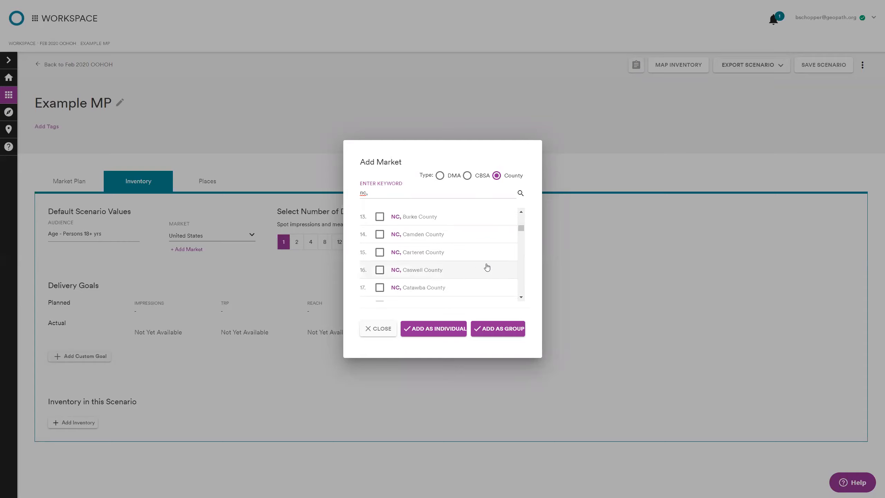
Step: Clear the market keyword, switch the type to DMA and add Chicago, IL as an individual market
triple_click(389, 189)
text(cab)
double_click(423, 222)
key(BackSpace)
click(440, 176)
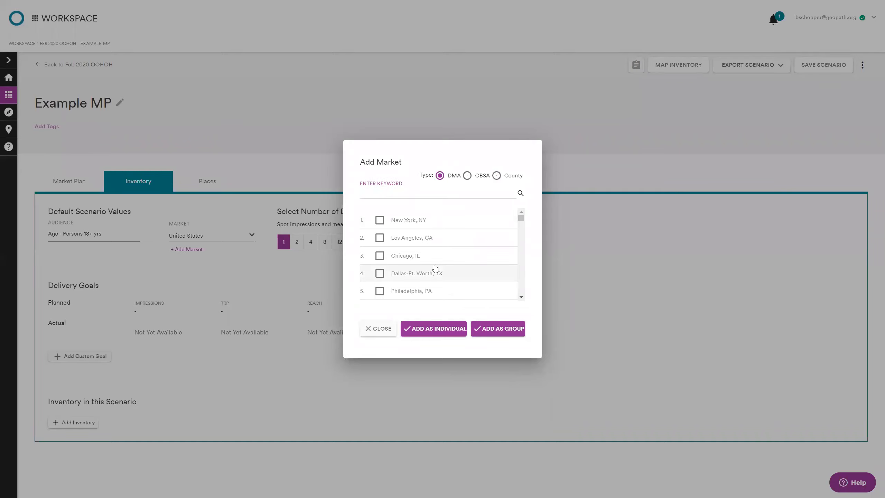
click(379, 255)
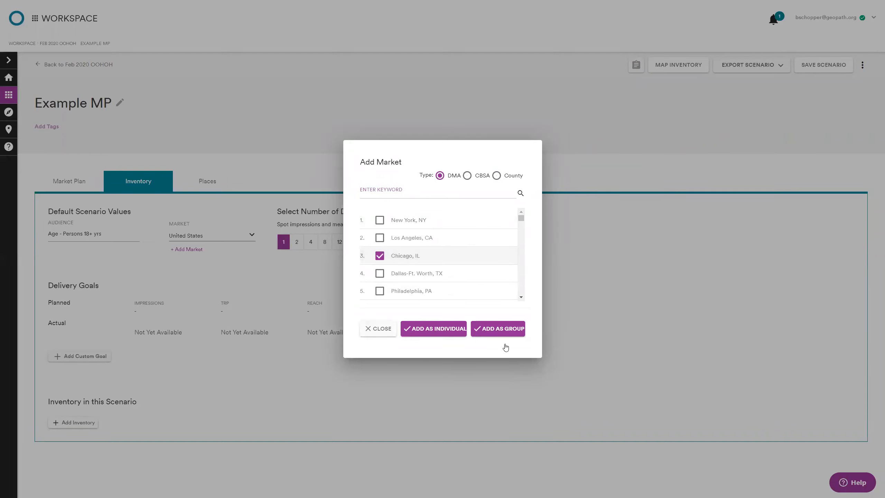
click(453, 329)
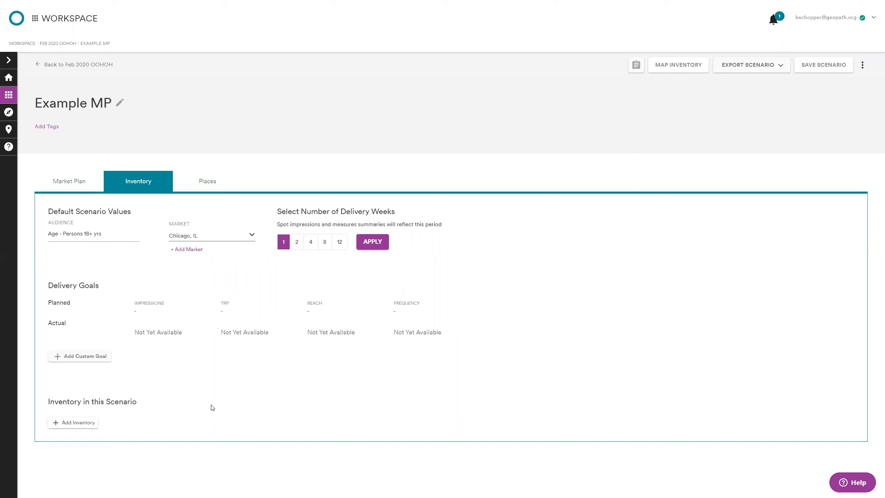
Step: Add a custom delivery goal with a TRP of 50 and a reach of 15
click(68, 360)
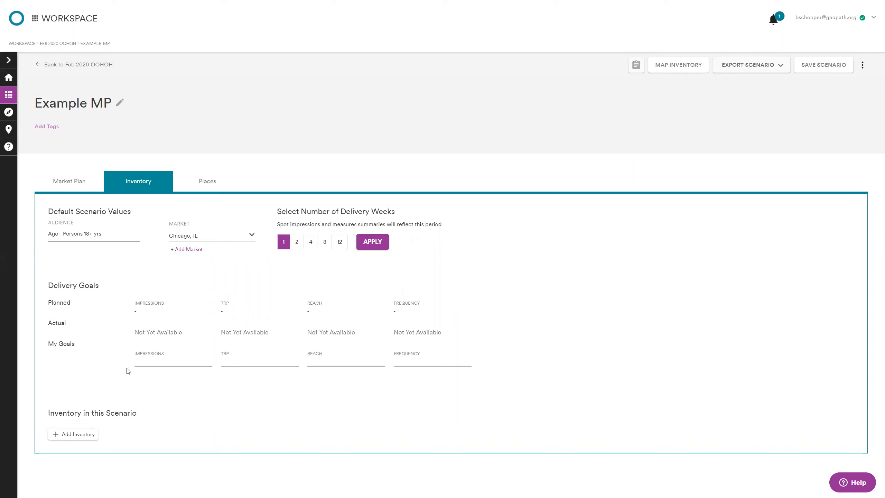
click(153, 362)
click(275, 362)
text(50)
click(347, 368)
text(15)
click(289, 377)
Step: Start adding inventory to the scenario and expand the Geopath Spot ID, Operator Spot ID and Saved Inventory Sets options in turn
click(77, 441)
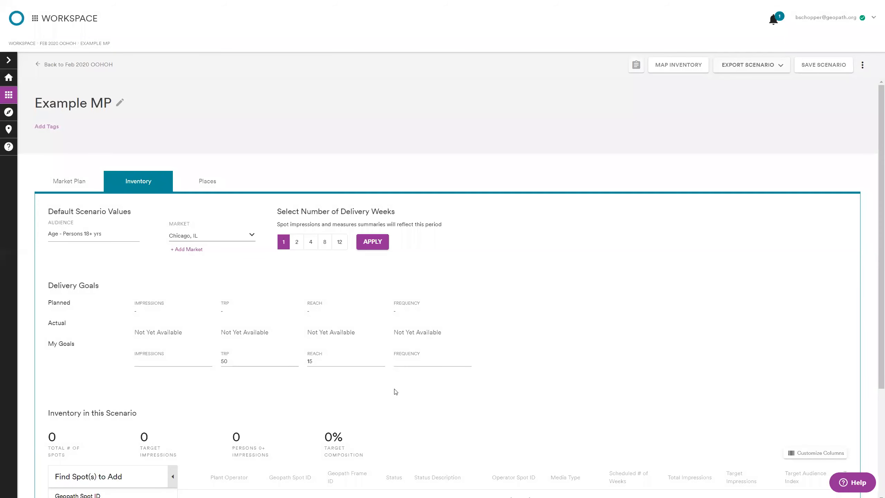
scroll(388, 343, down, 4)
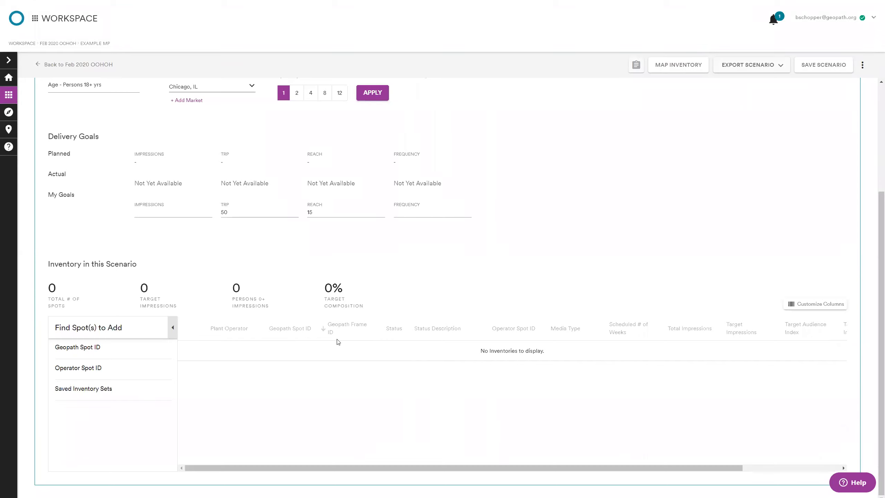
click(102, 354)
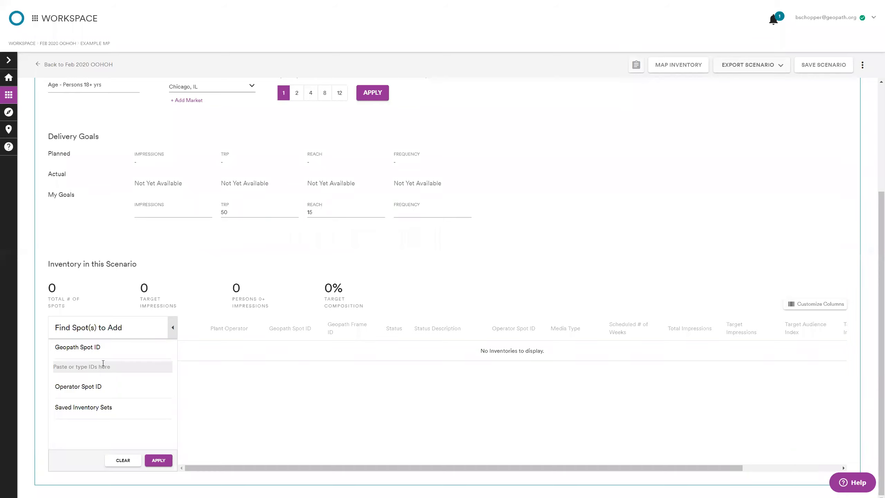
click(108, 395)
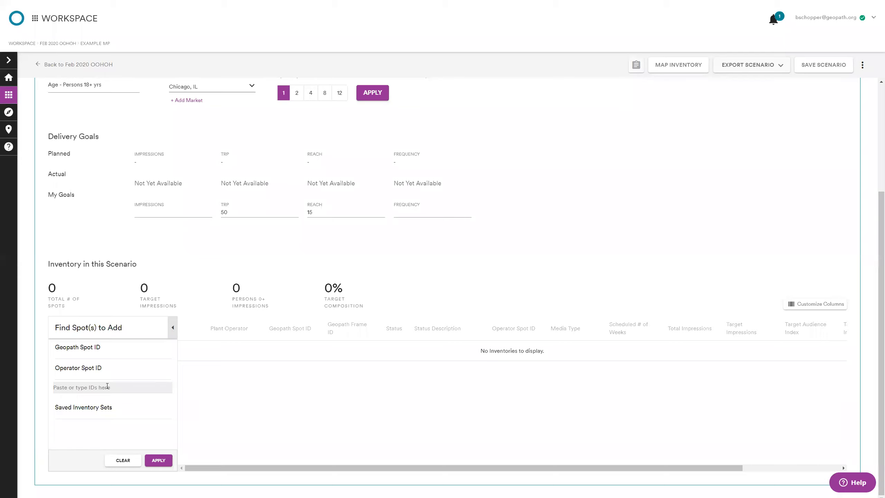
click(105, 408)
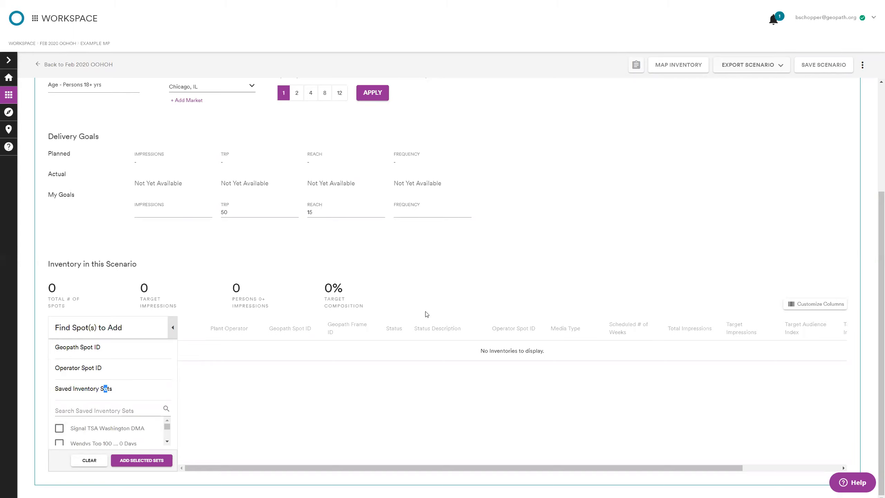
Step: Search the saved inventory sets for "chicago" and add the Chicago Top 20 ... Gamers set to the scenario
click(136, 411)
text(chicago)
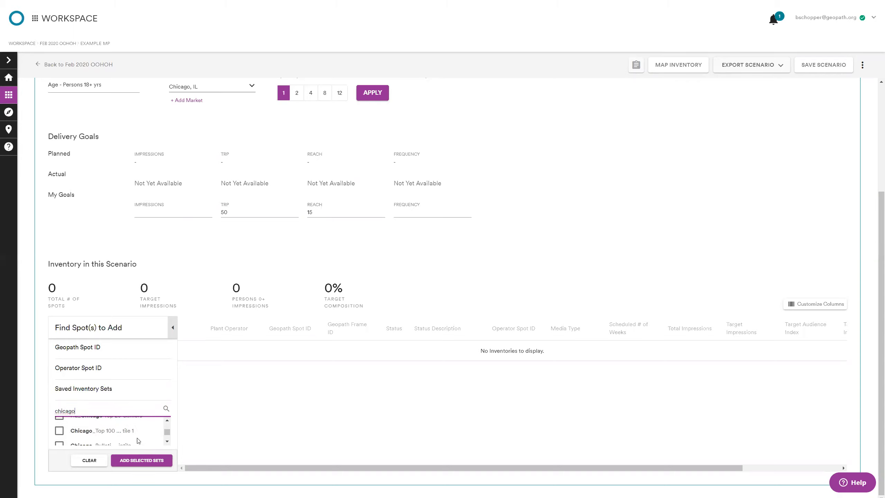
click(141, 443)
click(141, 461)
Step: Set the number of delivery weeks to 4 and apply it to the scenario
scroll(540, 306, up, 1)
scroll(540, 306, up, 1)
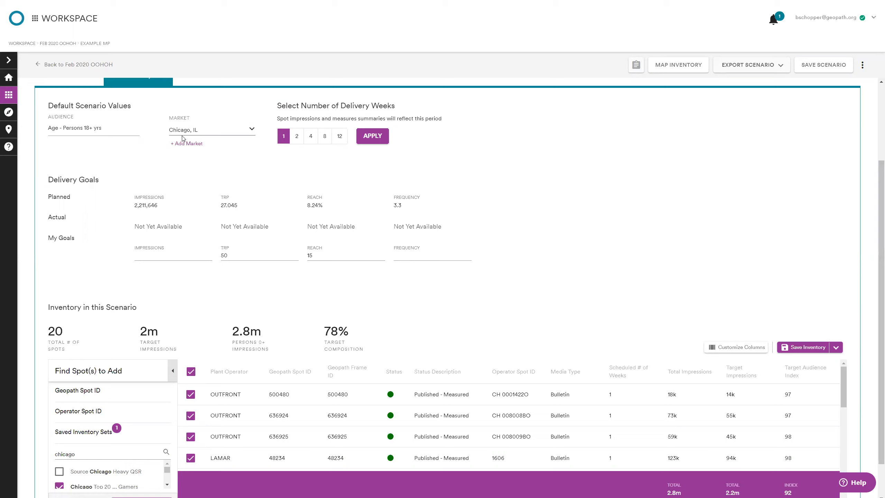
click(310, 138)
click(372, 137)
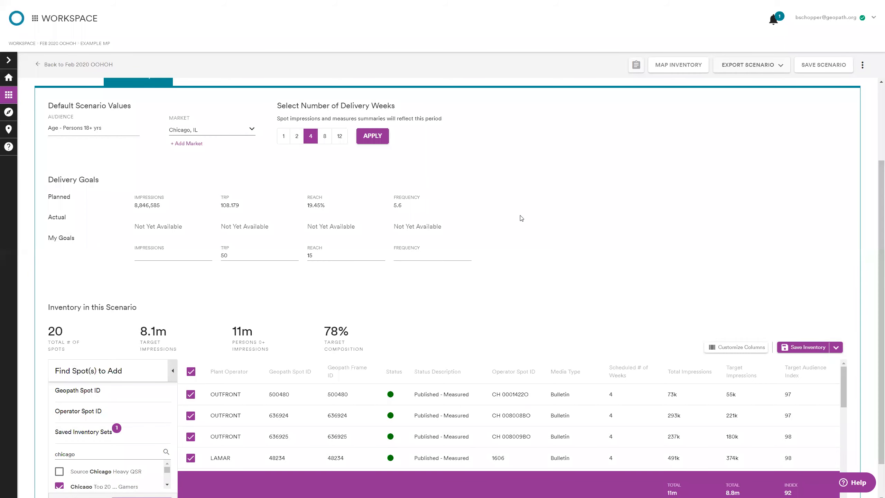
Step: Review the spots listed in the scenario's inventory and check the options for saving the inventory
scroll(522, 218, down, 1)
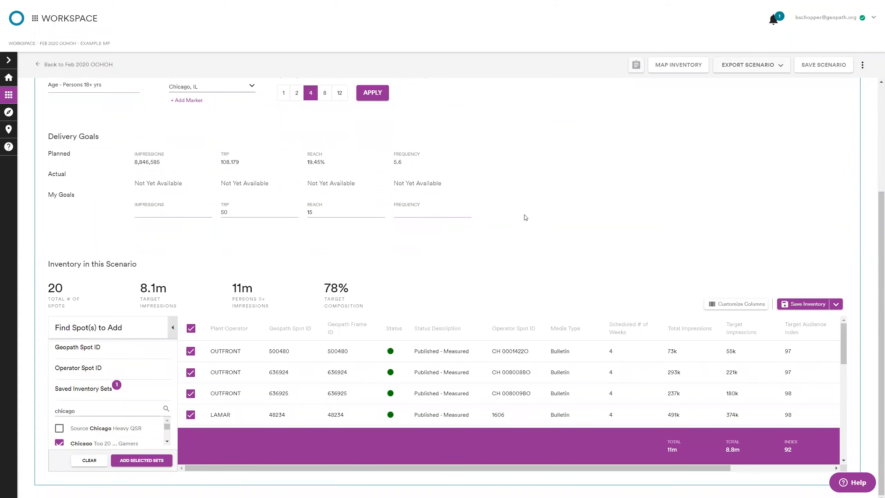
scroll(229, 363, down, 5)
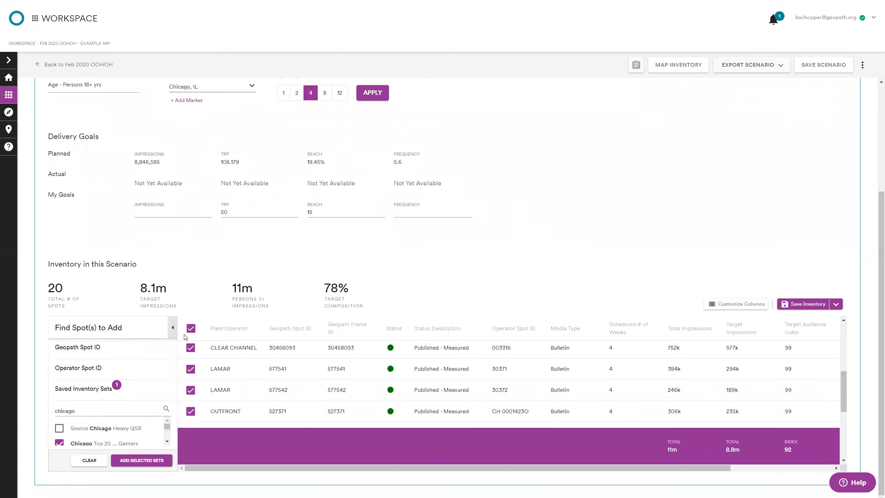
scroll(202, 378, up, 4)
scroll(209, 384, up, 3)
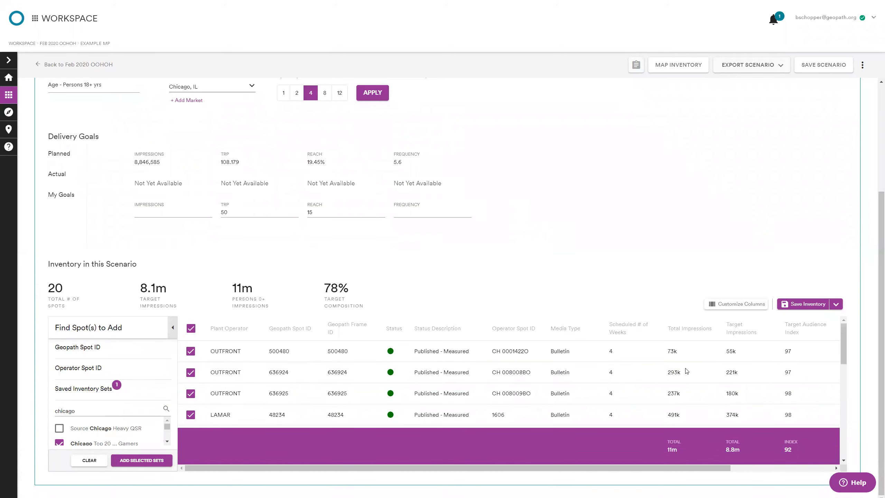
click(838, 304)
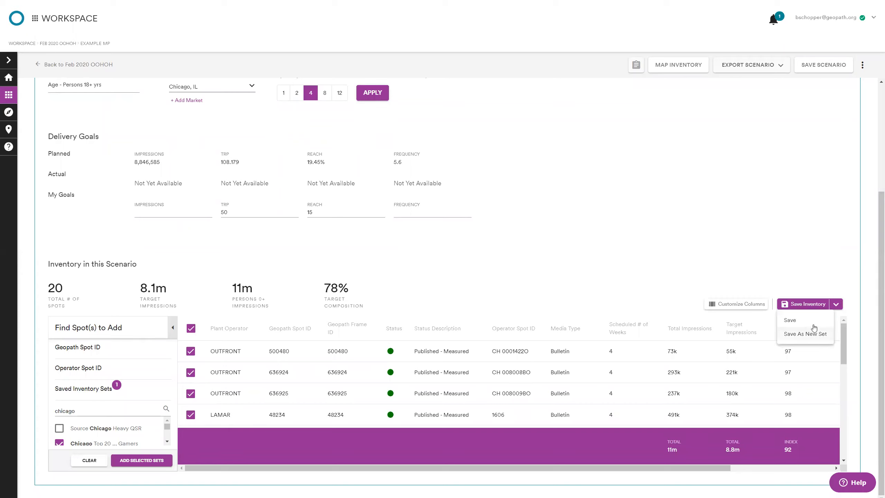
click(791, 243)
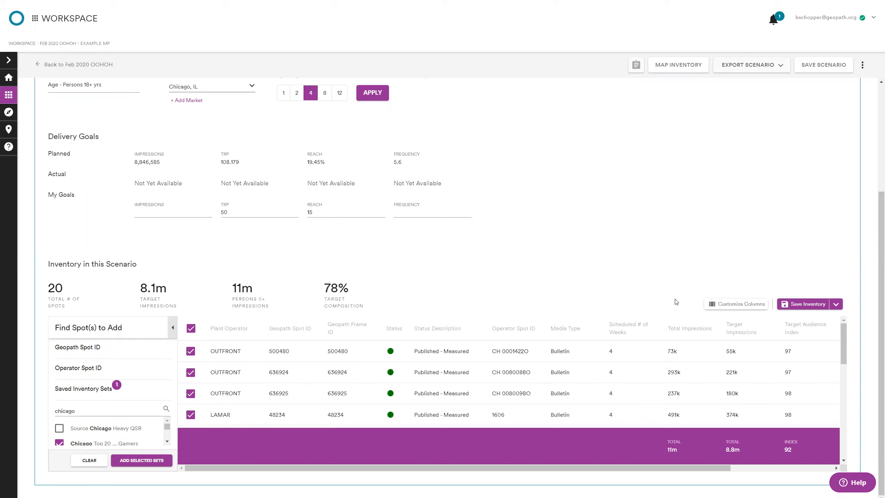
Step: Add the data columns from Target In-Market Frequency through Total % In-Mkt Impr. to the inventory table and apply the changes
click(727, 305)
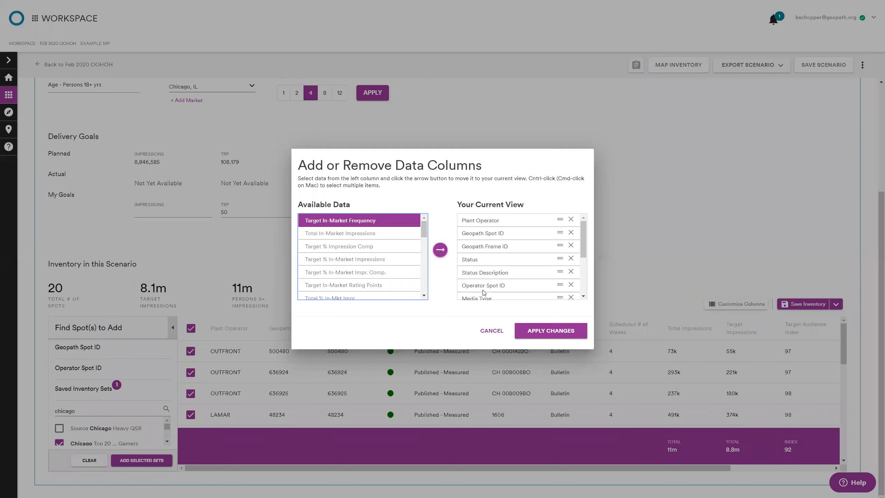
scroll(425, 234, down, 1)
mouse_move(425, 234)
mouse_down()
mouse_move(447, 286)
mouse_move(432, 220)
mouse_up()
click(439, 255)
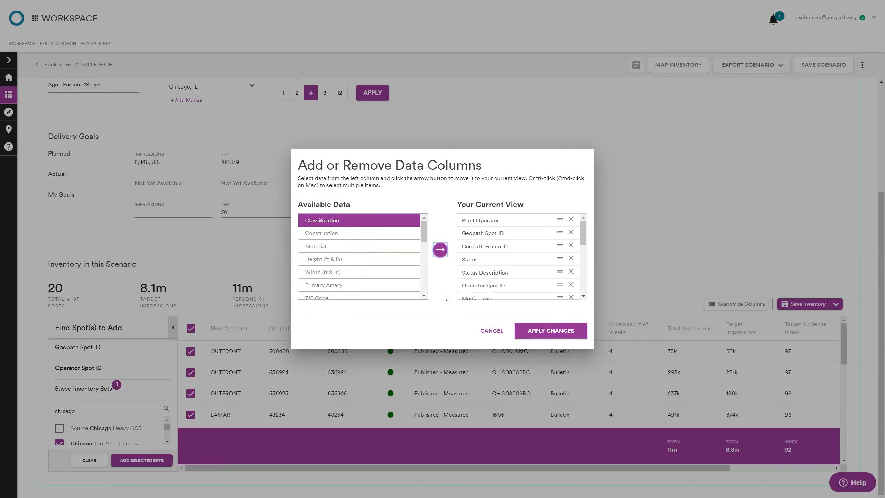
scroll(504, 280, down, 10)
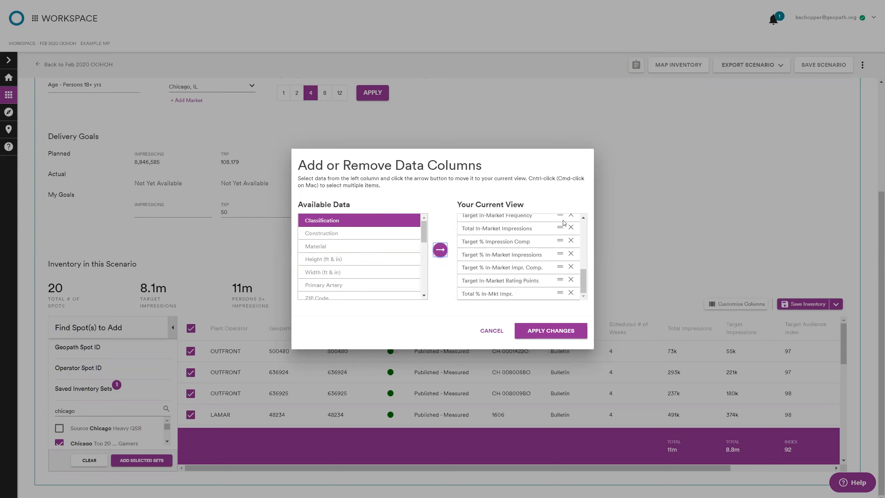
click(665, 265)
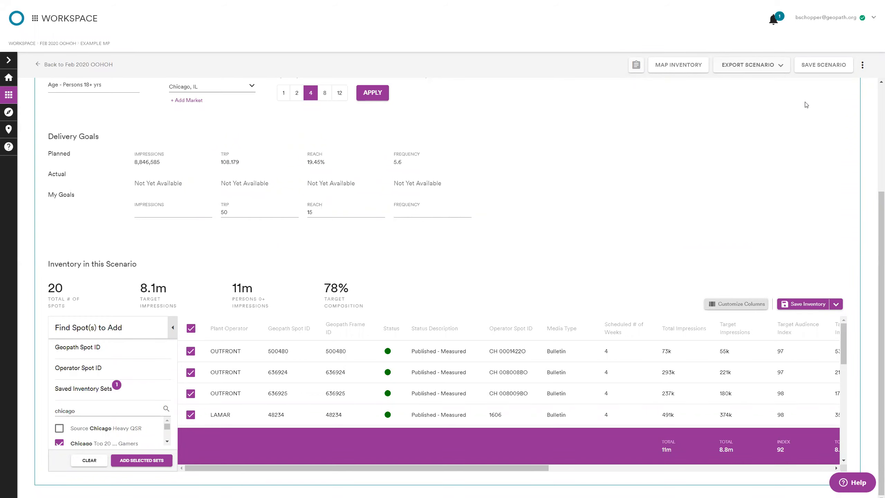
Step: Save the Example MP scenario
scroll(259, 163, up, 3)
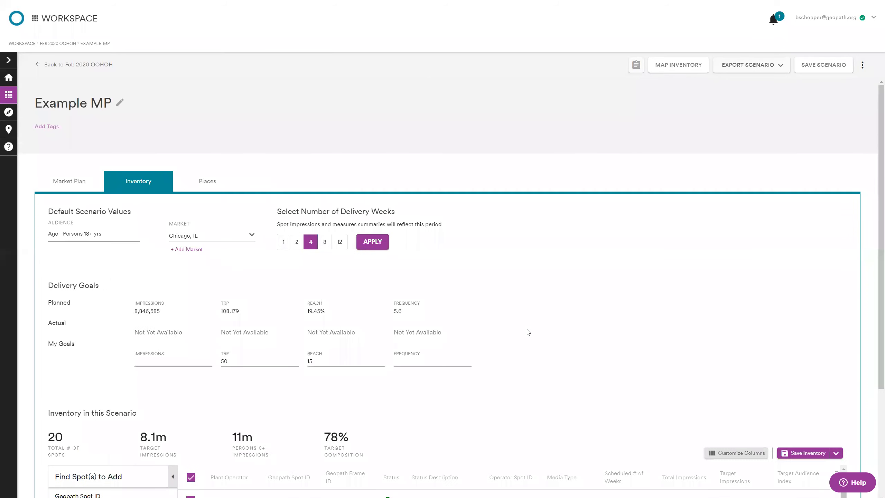
scroll(593, 299, down, 2)
scroll(690, 261, down, 1)
click(812, 69)
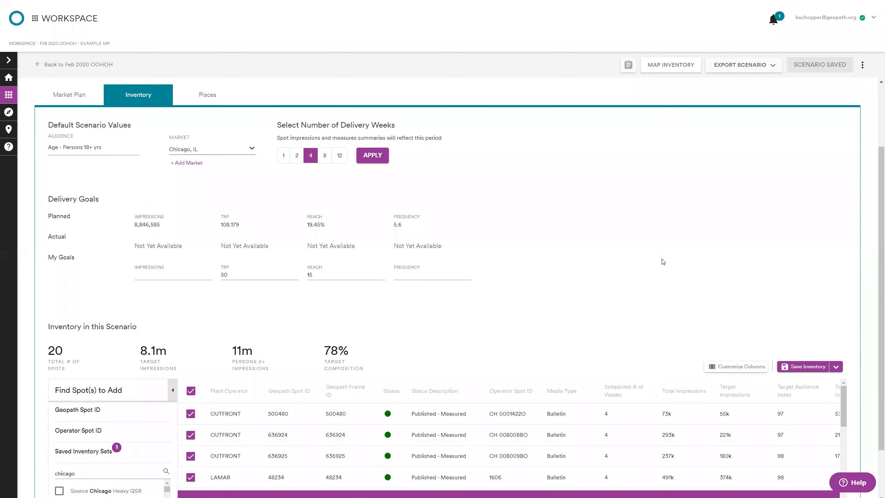
Step: Check the export options for the Example MP scenario
scroll(462, 380, down, 2)
scroll(651, 384, down, 1)
scroll(651, 383, up, 1)
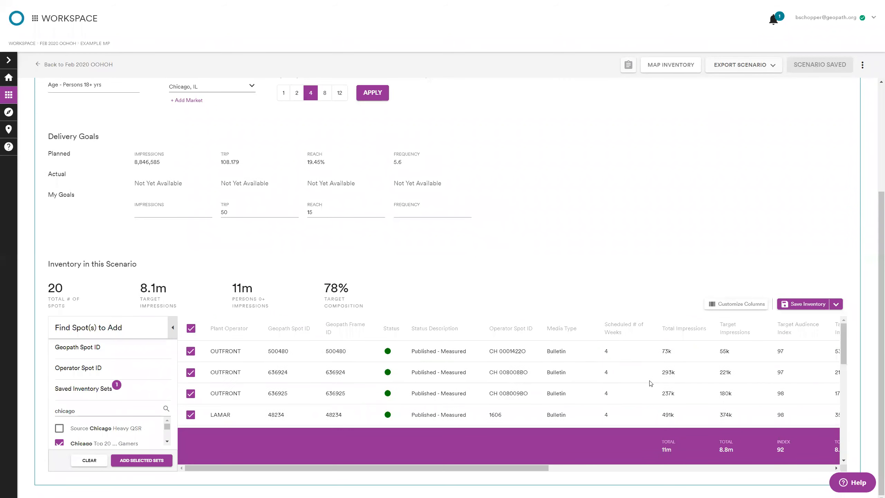
click(728, 69)
click(745, 86)
scroll(585, 215, up, 4)
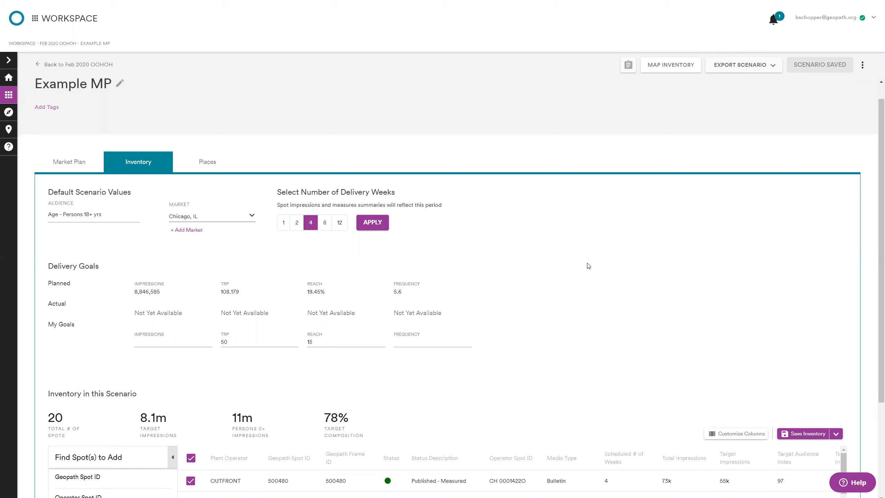
Step: Open the NYC 5 Boroughs scenario in the Feb 2020 OOHOH project and check its selectable markets
click(97, 64)
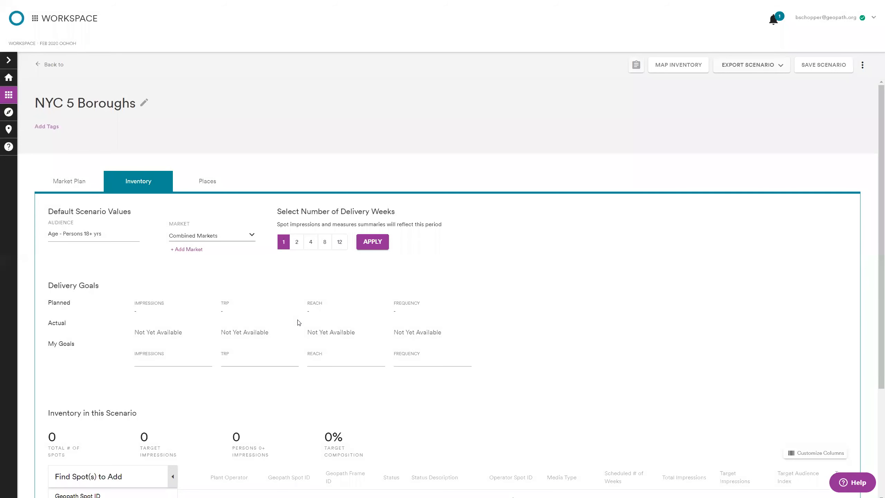
click(230, 239)
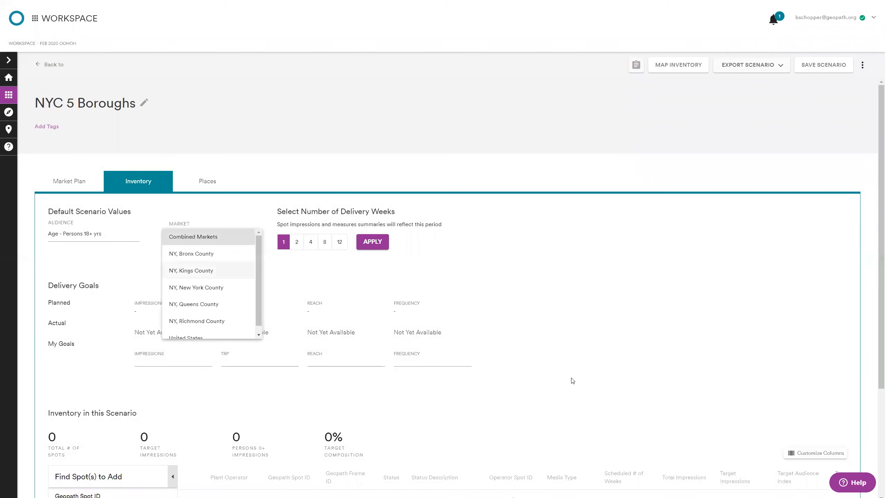
click(295, 275)
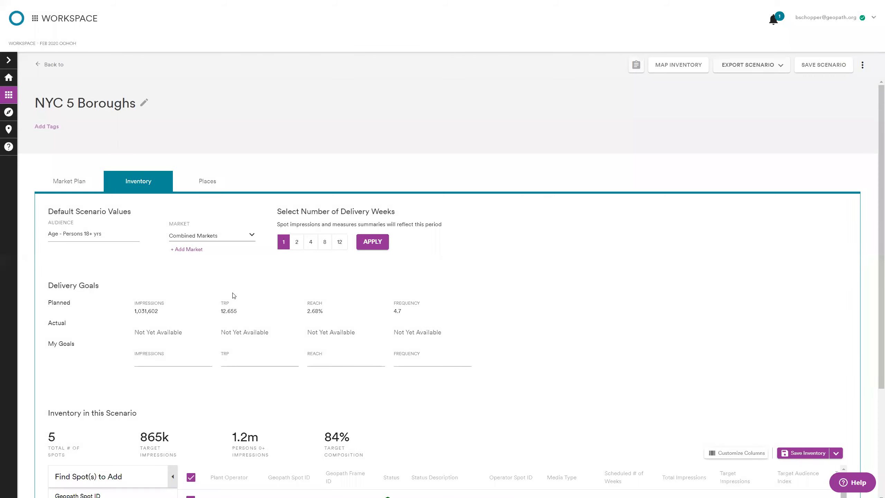
click(186, 249)
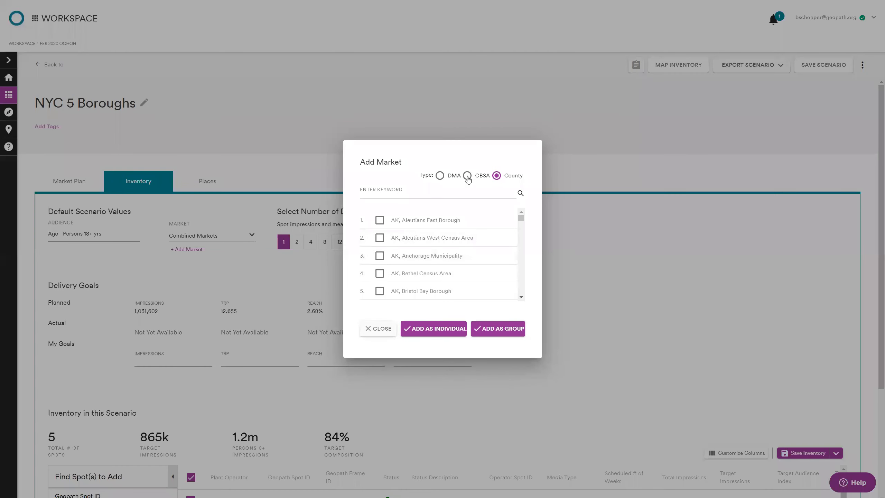
click(380, 220)
click(381, 241)
click(381, 256)
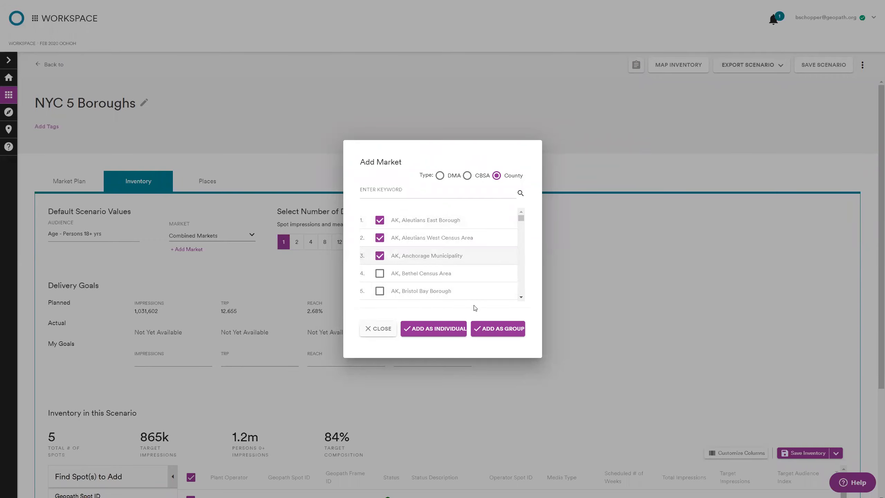
click(377, 329)
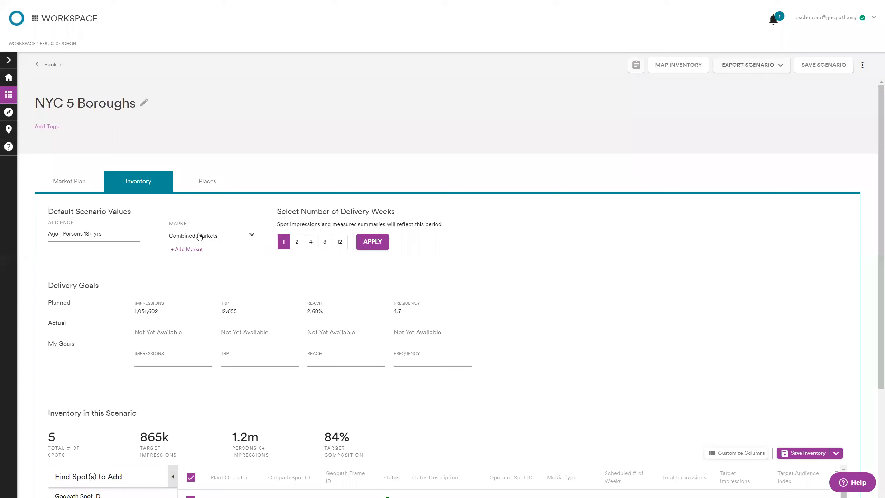
Step: Compare the Combined Markets option with the individual county markets in the NYC 5 Boroughs scenario
click(211, 237)
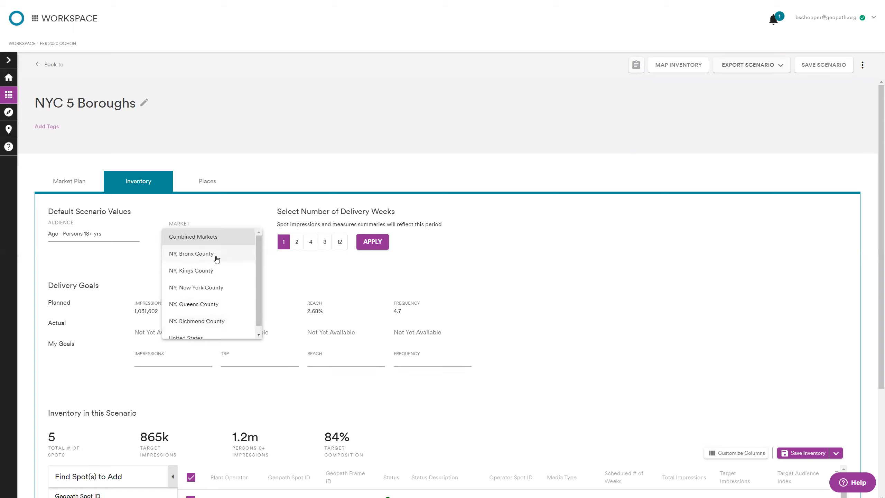
click(508, 316)
scroll(205, 324, down, 3)
scroll(209, 324, up, 3)
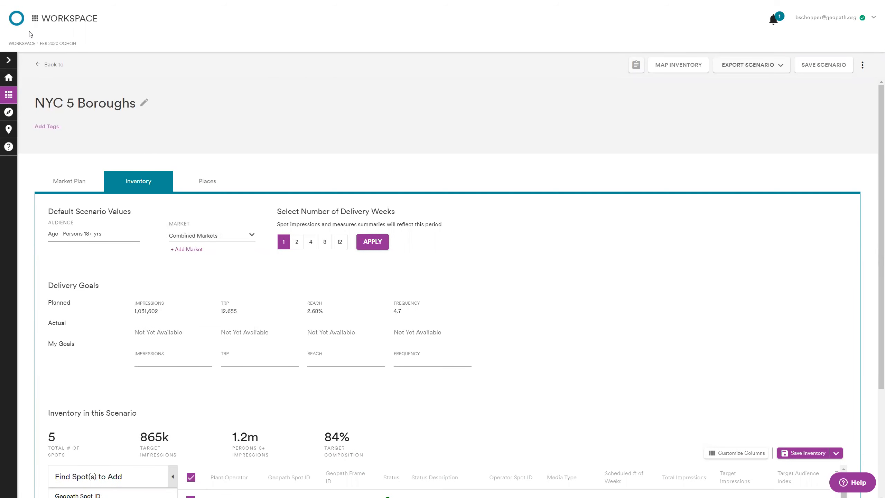
Step: Leave the NYC 5 Boroughs scenario without saving, duplicate it as NYC Custom Market and open the copy
click(47, 46)
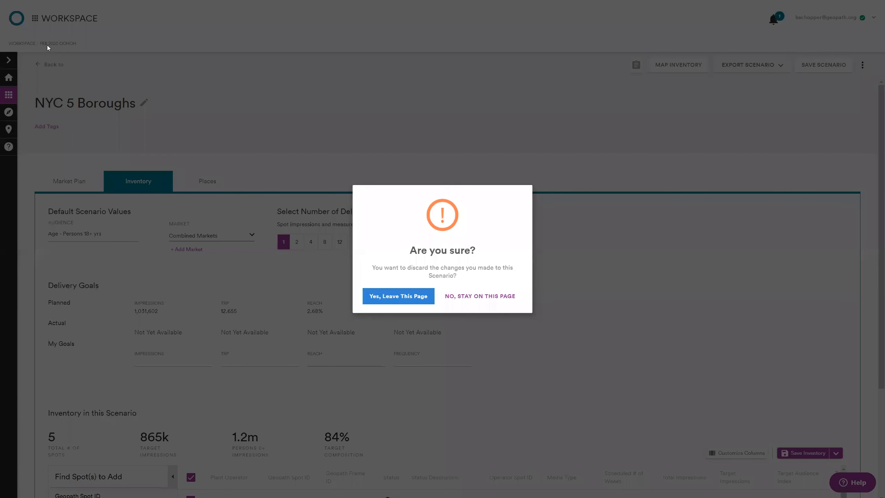
click(405, 297)
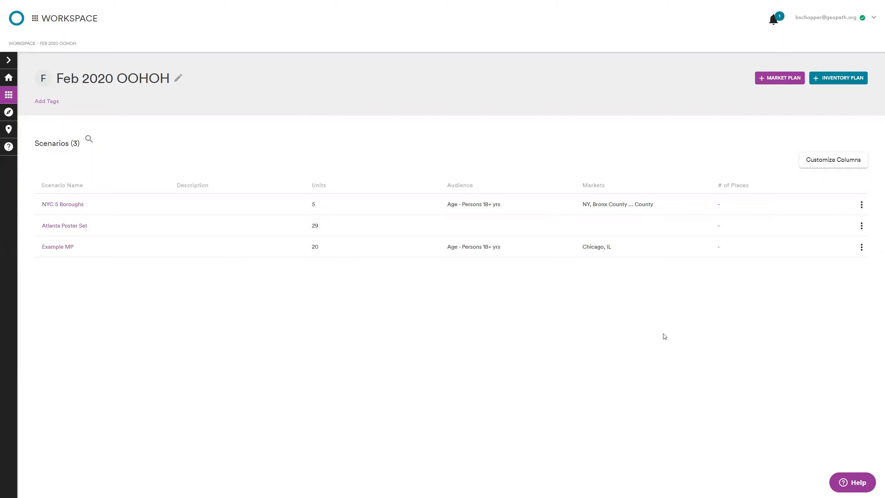
click(862, 204)
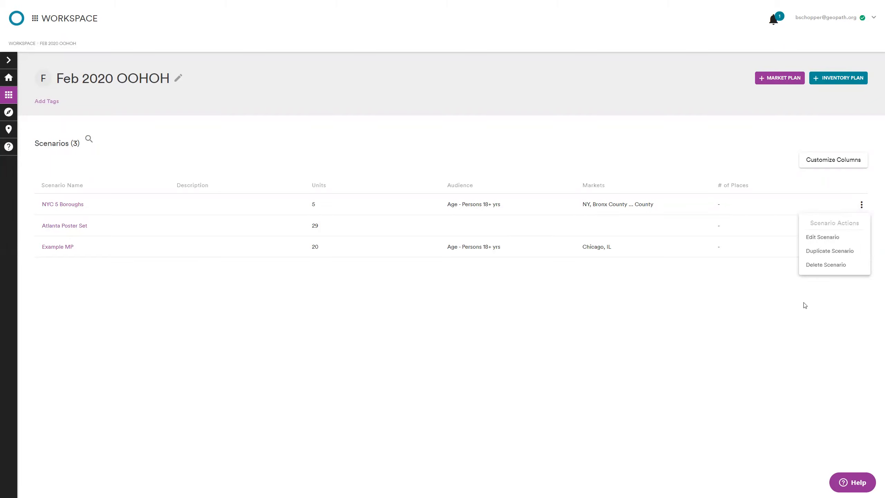
click(831, 252)
click(401, 238)
text(NYC Custom Market)
click(438, 271)
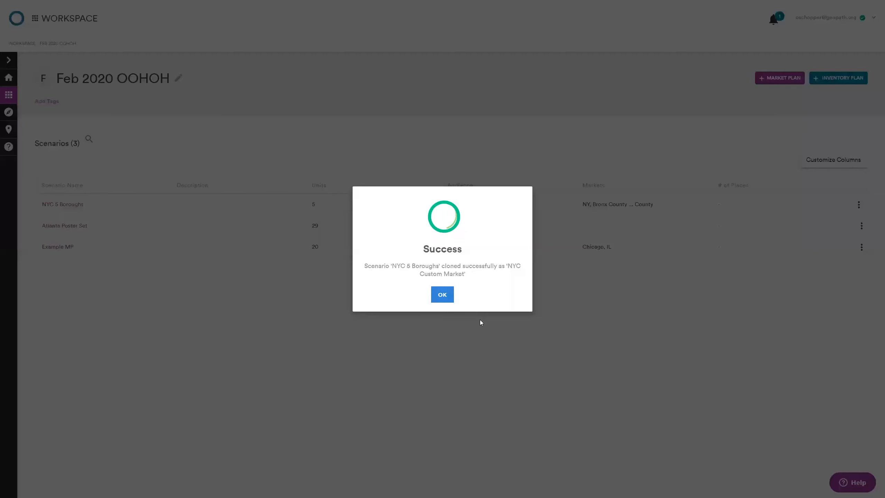
click(441, 295)
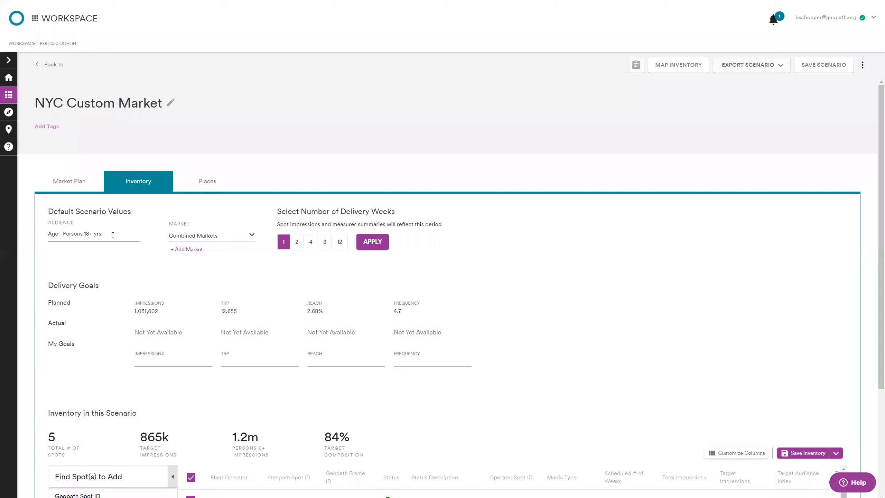
Step: Clear the saved inventory set from the NYC Custom Market scenario and save the scenario
click(109, 234)
click(294, 280)
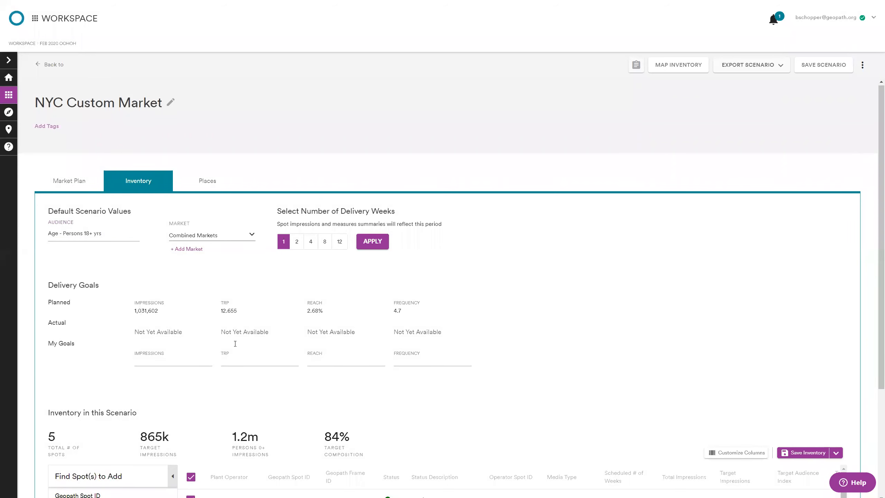
scroll(237, 347, down, 3)
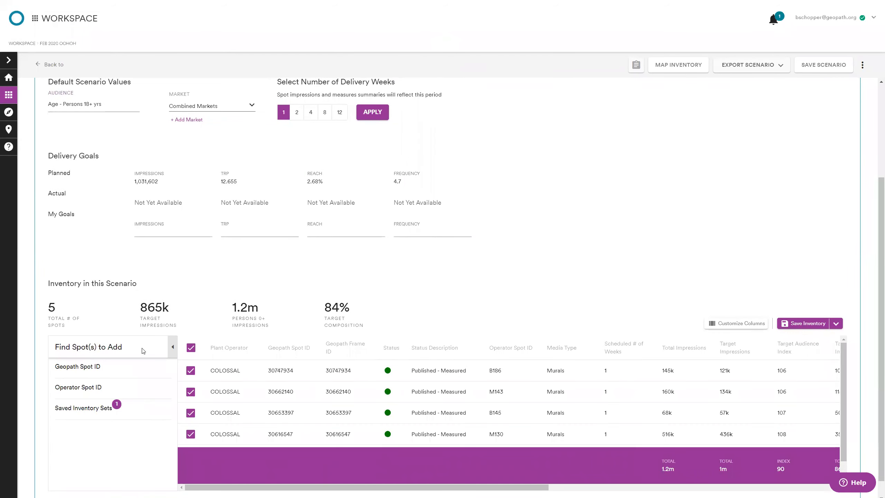
click(155, 412)
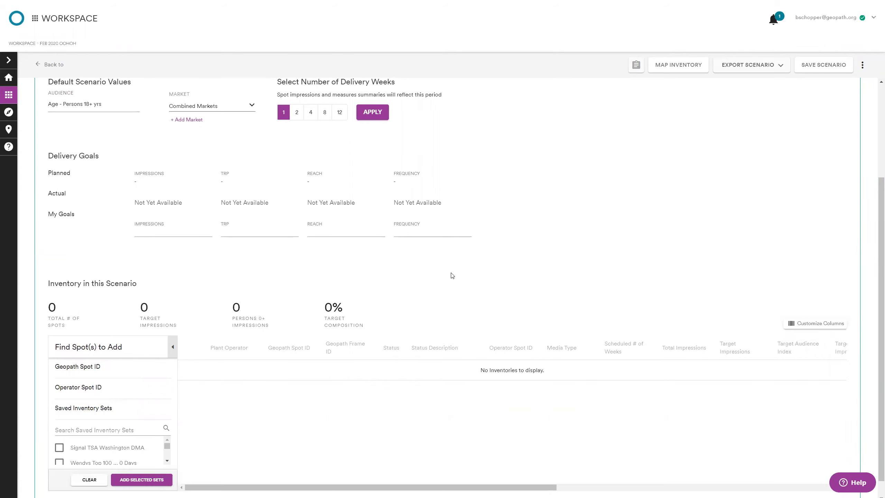
scroll(500, 263, up, 3)
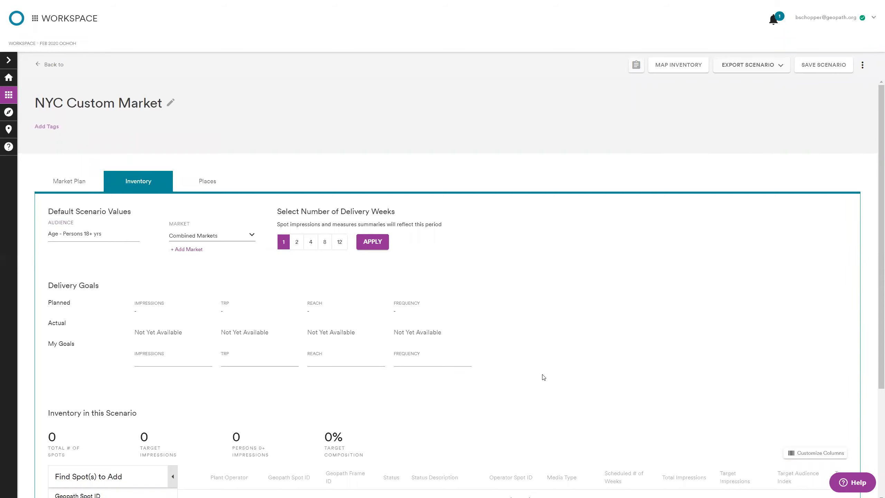
click(811, 69)
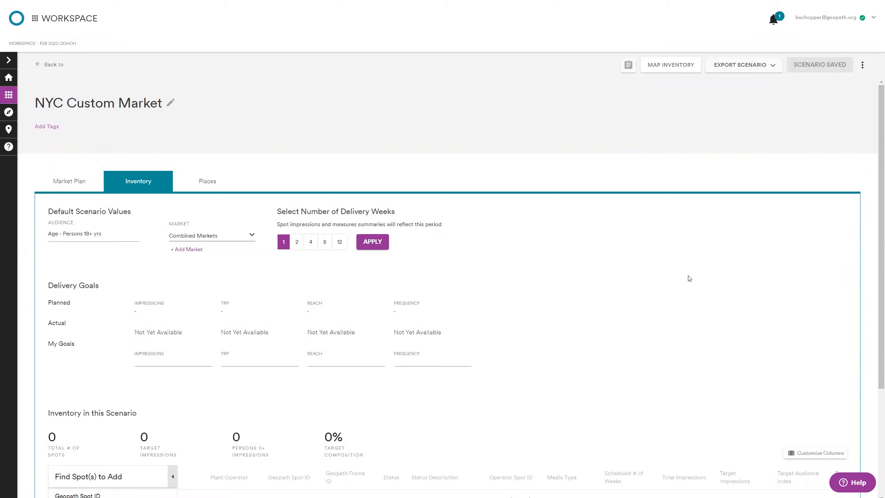
Step: Return to the Feb 2020 OOHOH project, open the Atlanta Poster Set scenario and review its delivery figures and inventory
click(49, 44)
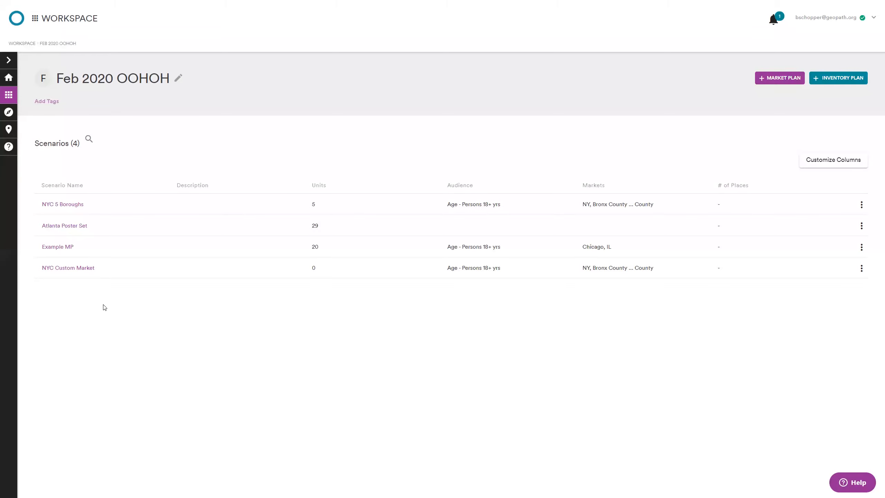
click(84, 226)
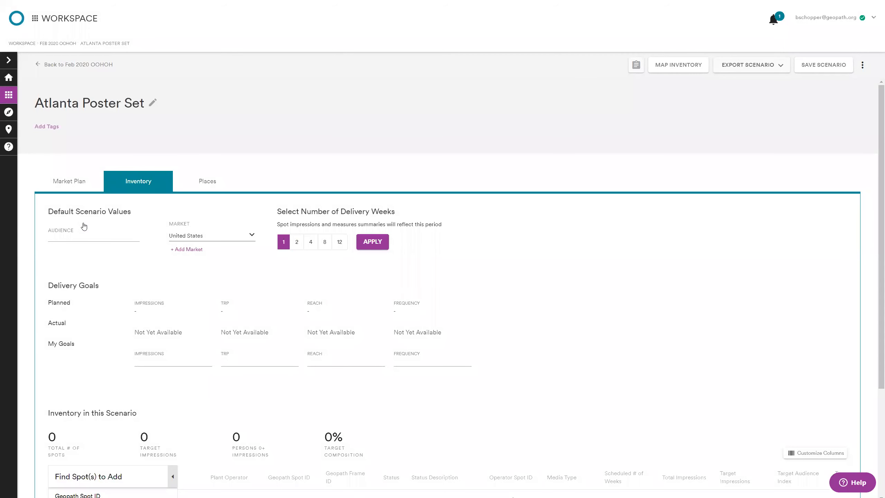
scroll(296, 372, down, 3)
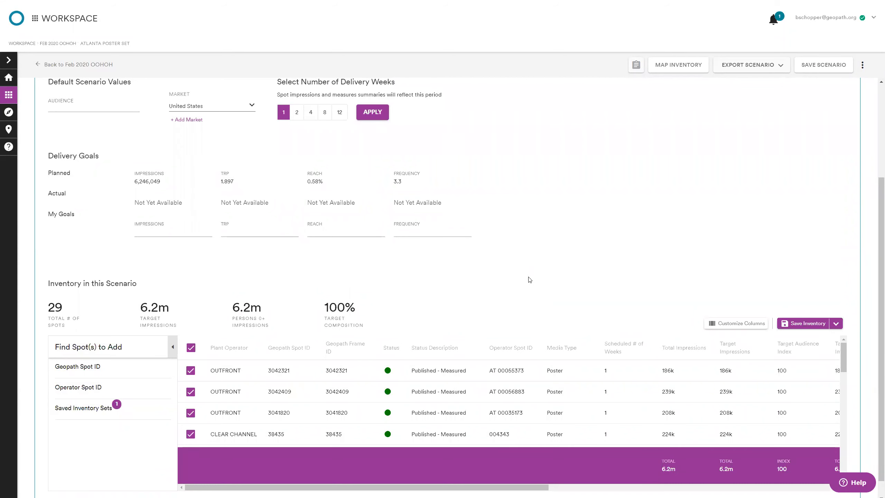
scroll(528, 279, up, 3)
scroll(533, 286, down, 3)
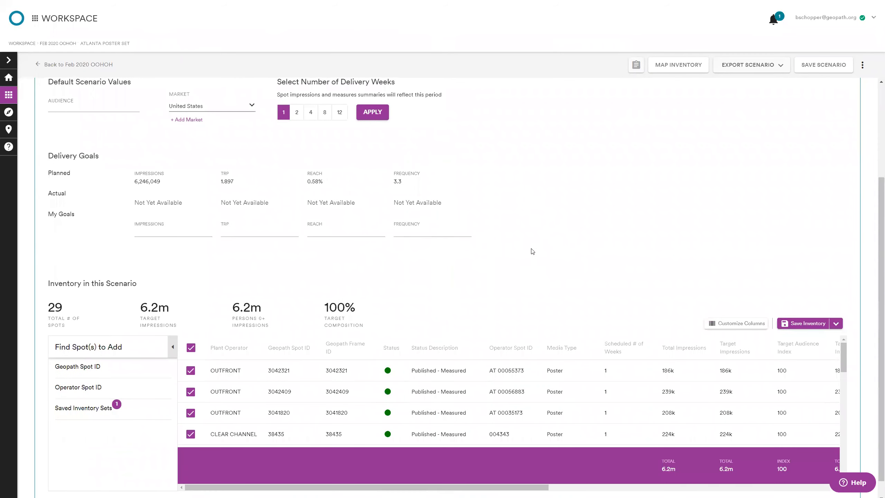
Step: Go back to the workspace's project list and reopen the Feb 2020 OOHOH project
click(31, 43)
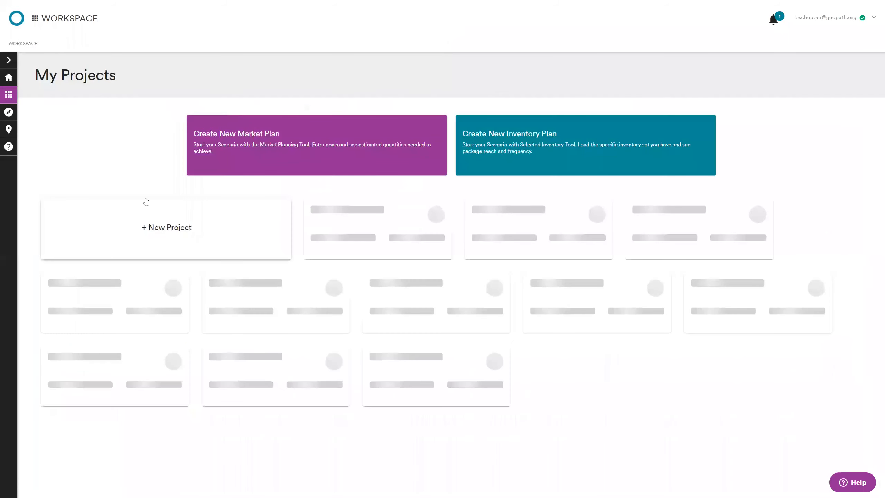
scroll(211, 315, down, 6)
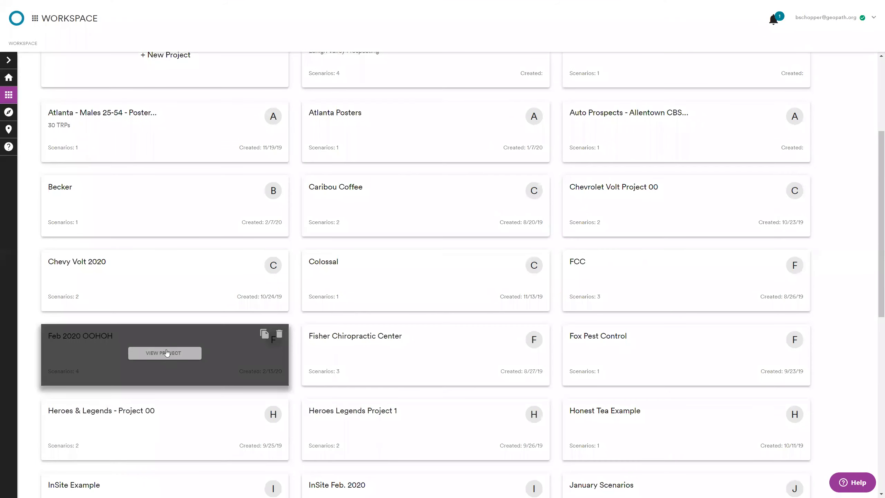
click(165, 350)
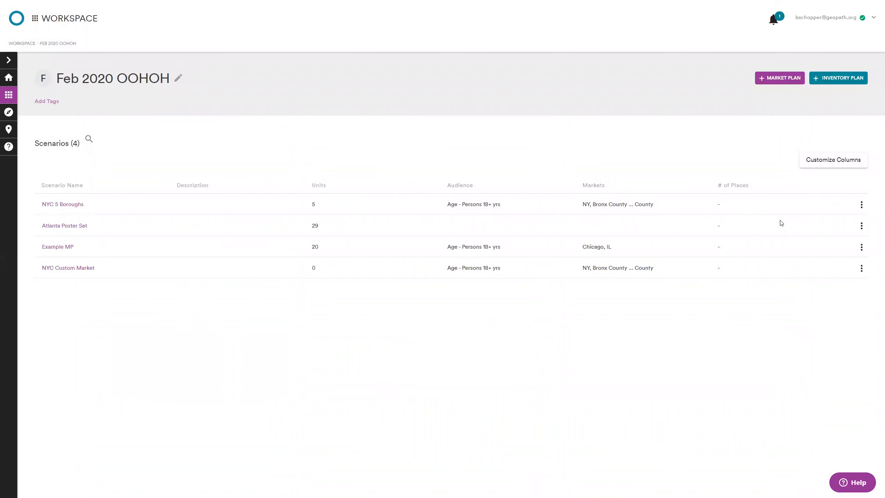
Step: Duplicate the Atlanta Poster Set scenario as "Atlanta Poster Perms." and open the copy at its inventory
click(861, 227)
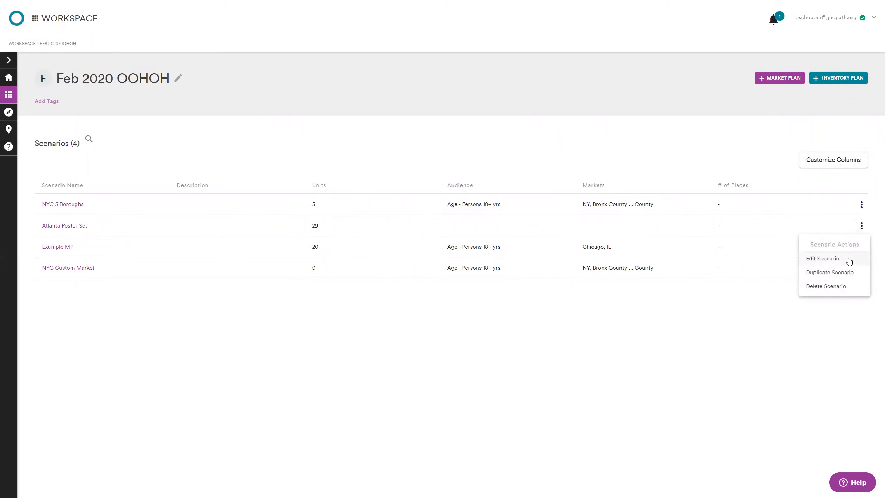
click(849, 274)
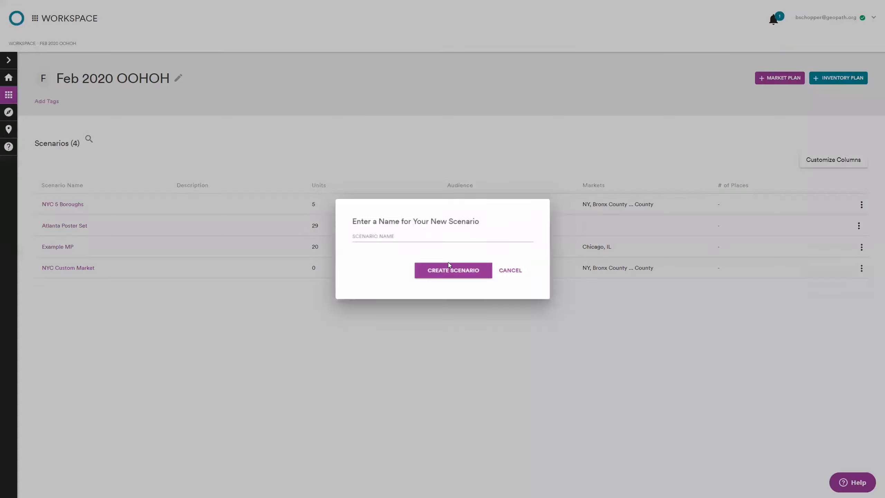
text(Atlanta Poster Perms.)
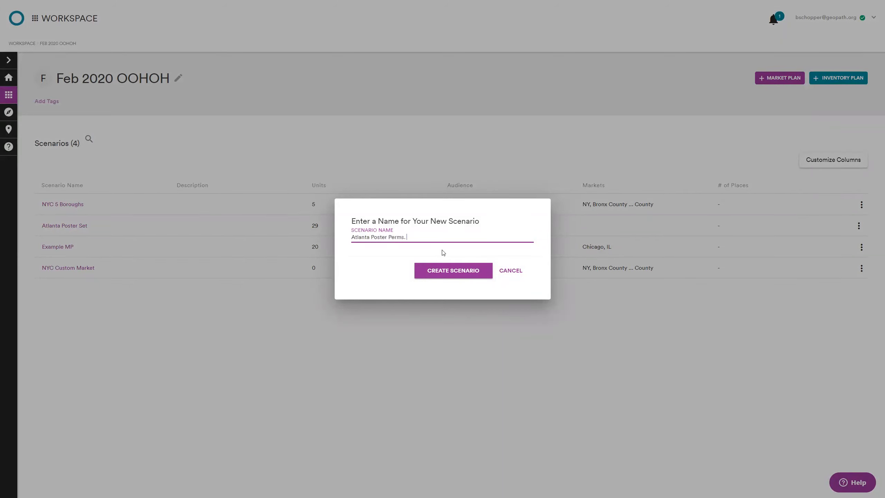
click(455, 274)
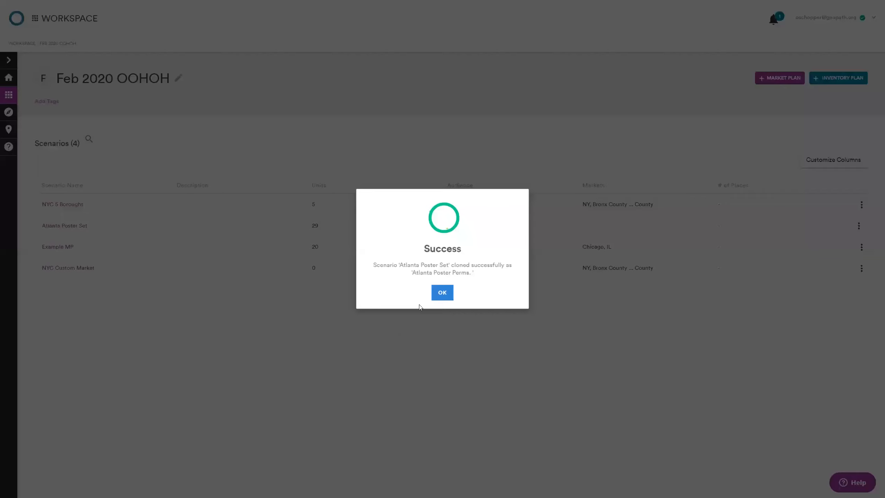
click(442, 294)
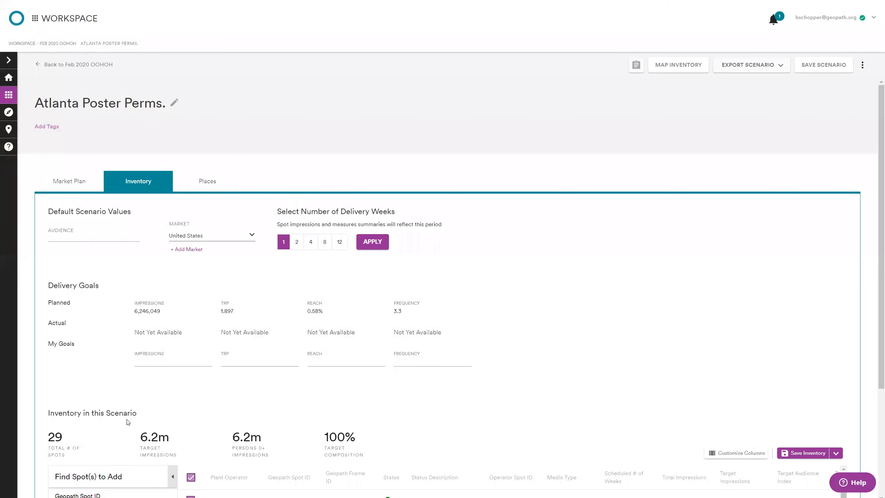
scroll(93, 432, down, 4)
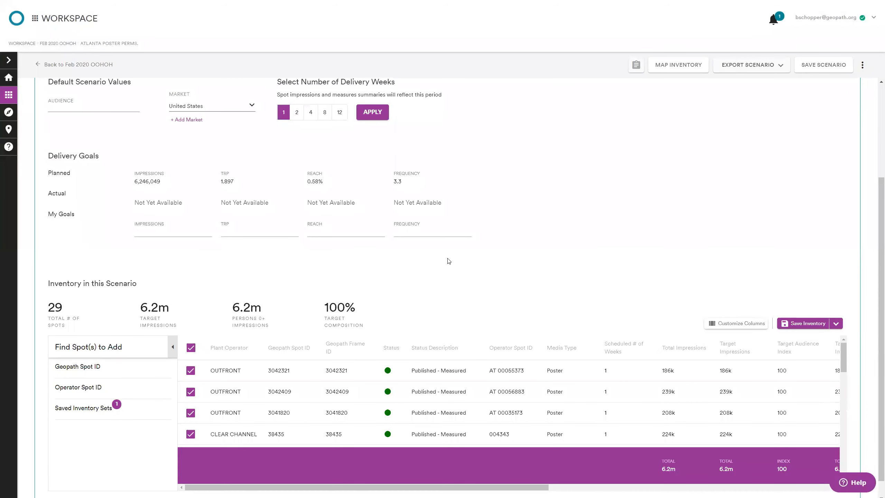
Step: Look through the default audience choices offered for the Atlanta Poster Perms. scenario without selecting one
scroll(449, 260, up, 4)
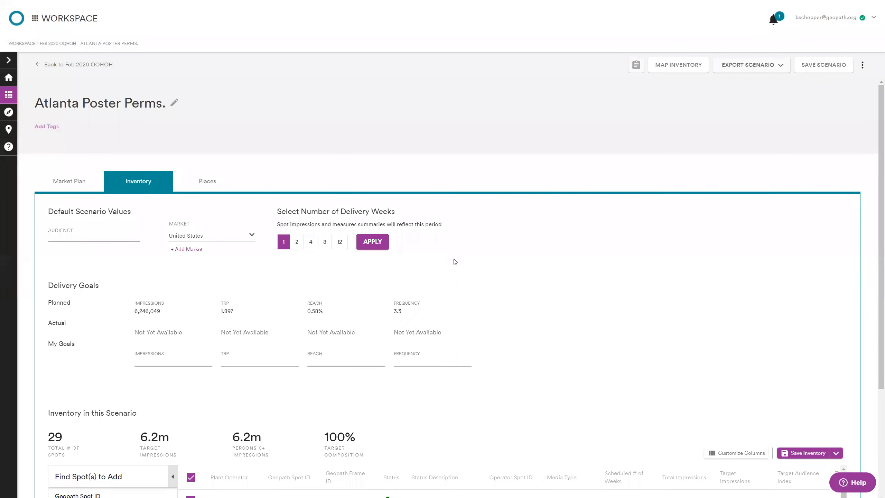
click(114, 233)
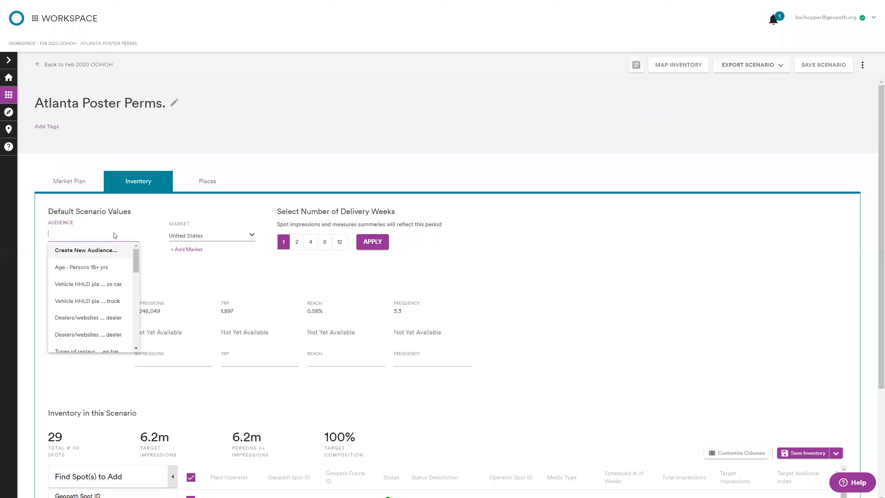
click(552, 308)
scroll(545, 297, down, 3)
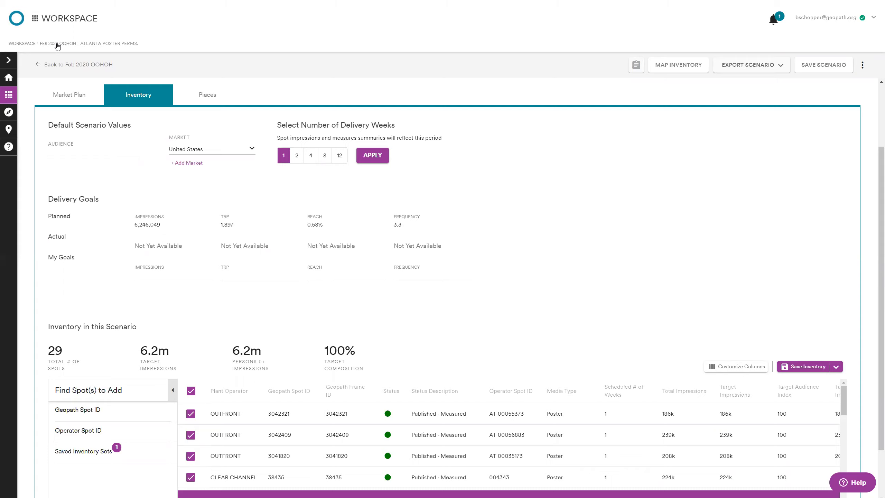
Step: Go back to the Feb 2020 OOHOH project, return to the workspace's project list and locate that project's card
click(181, 111)
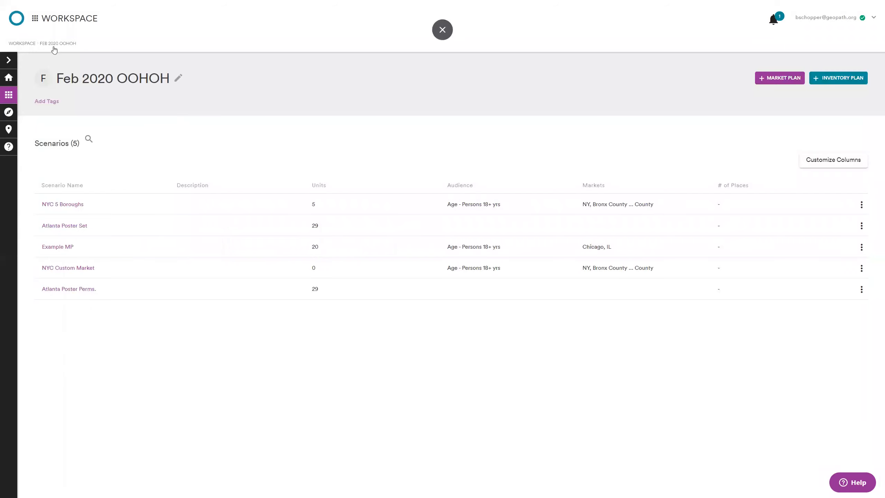
click(23, 43)
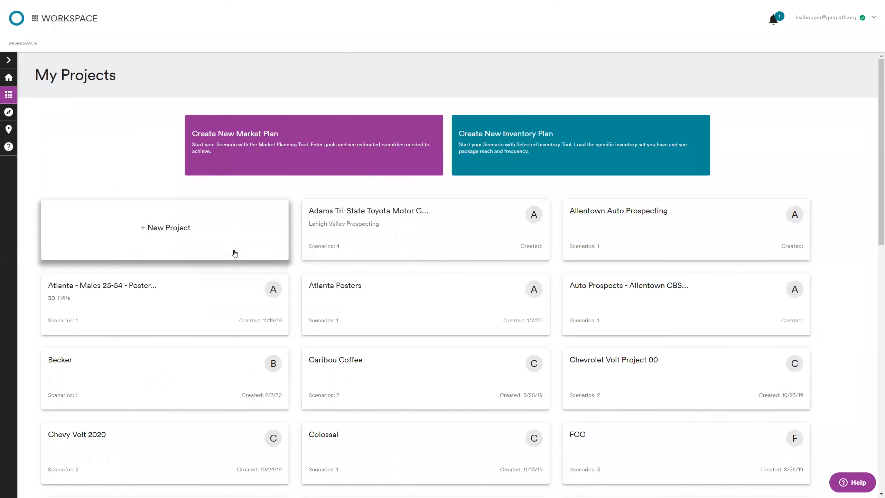
mouse_move(197, 307)
scroll(196, 308, down, 5)
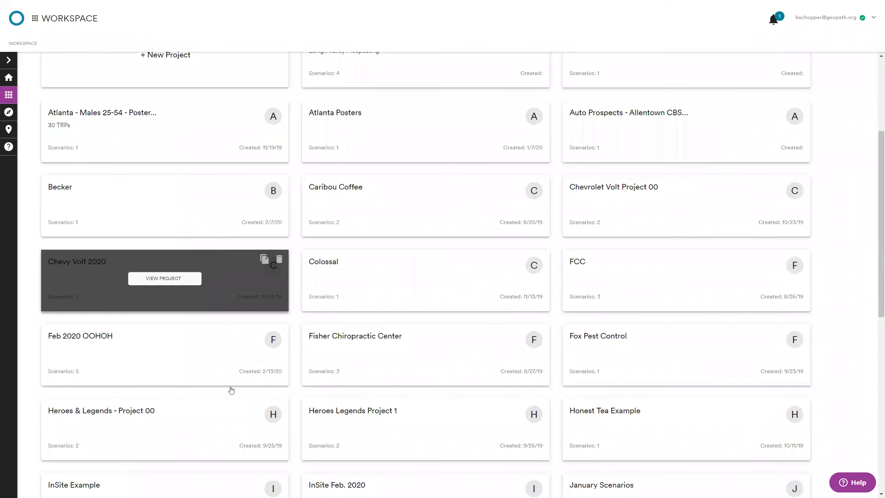
scroll(231, 390, down, 1)
right_click(237, 303)
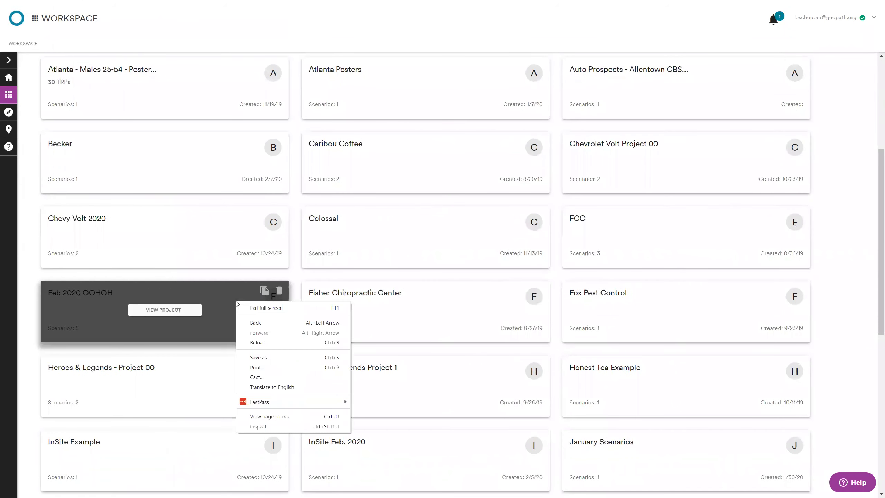
click(264, 292)
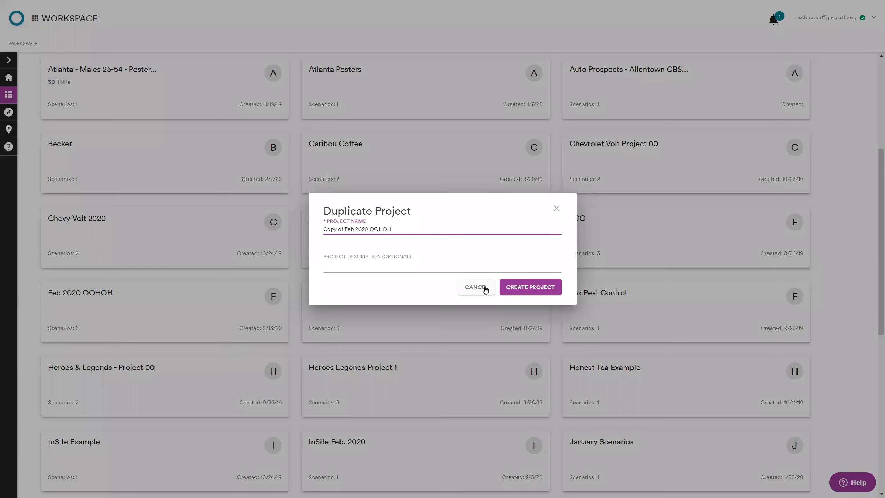
click(253, 295)
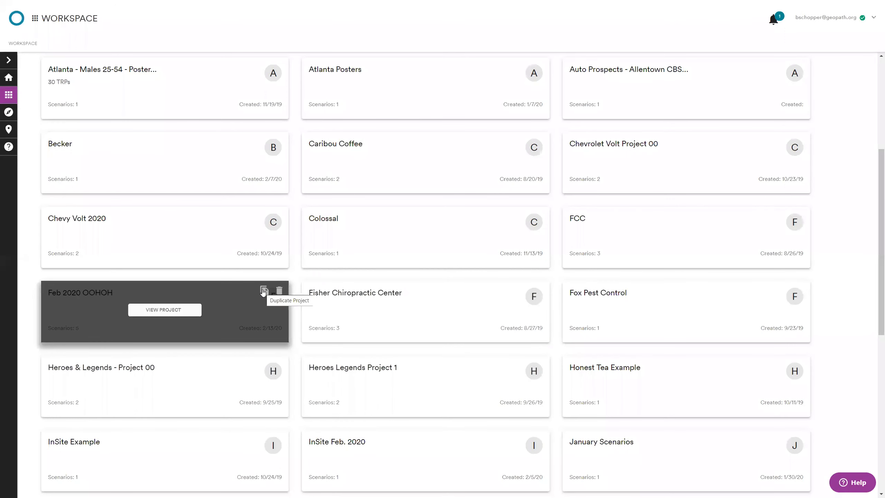
click(263, 291)
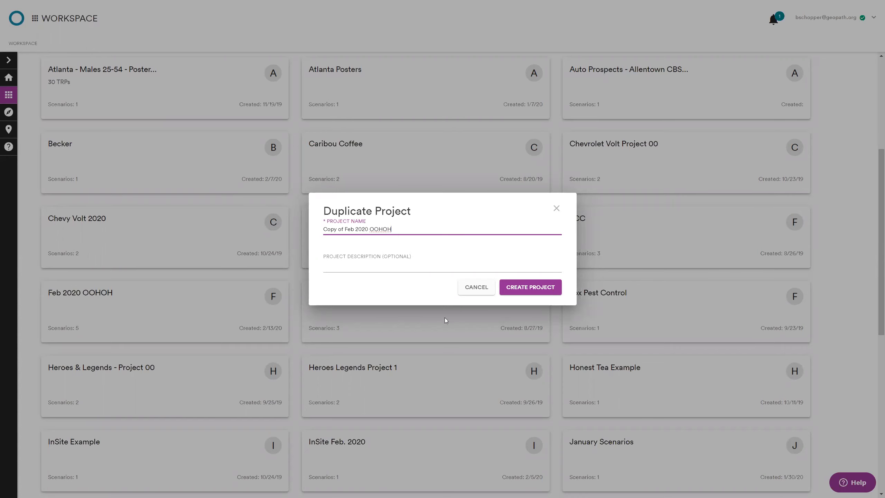
click(470, 288)
Step: Open the Feb 2020 OOHOH project's Example MP scenario and review its delivery goals and inventory
mouse_move(241, 304)
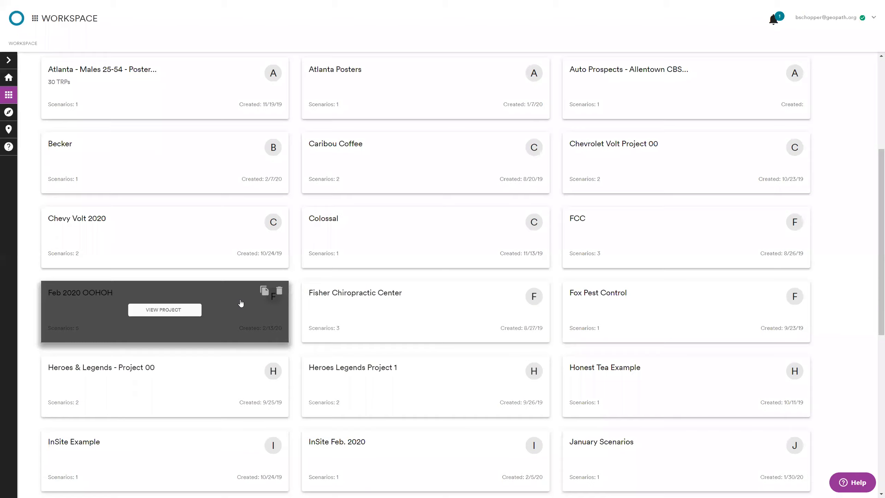
click(179, 309)
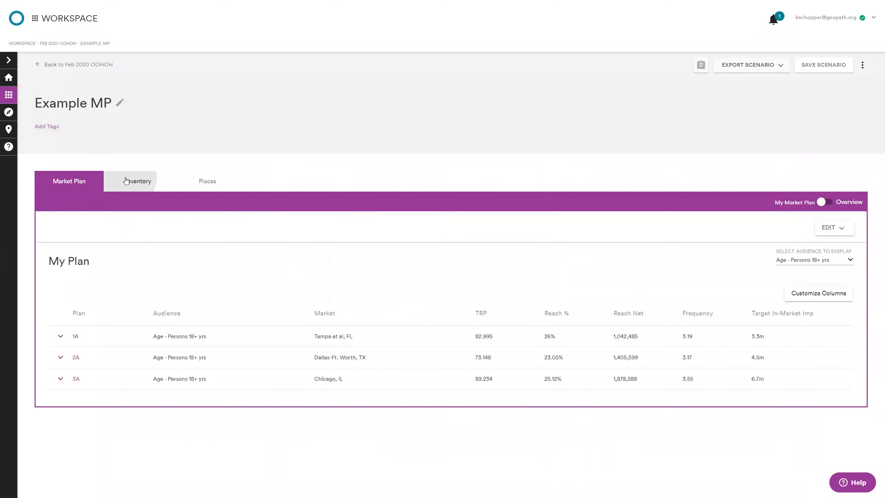
click(138, 182)
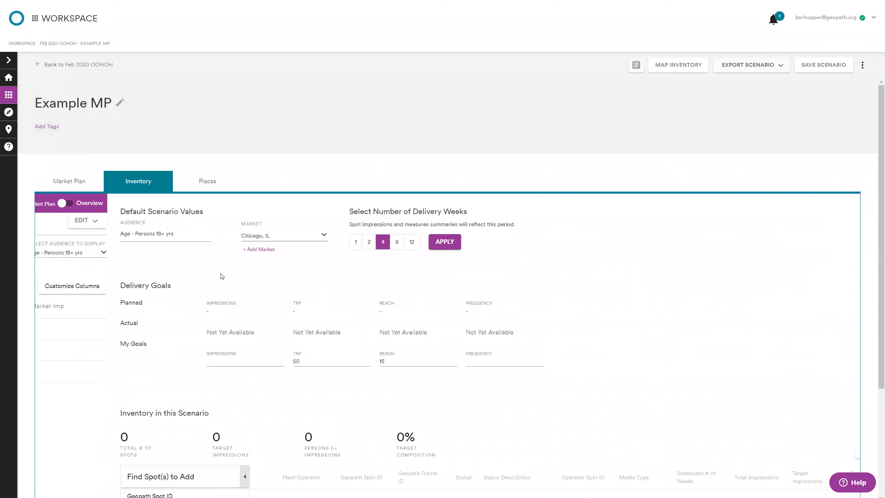
scroll(494, 294, down, 1)
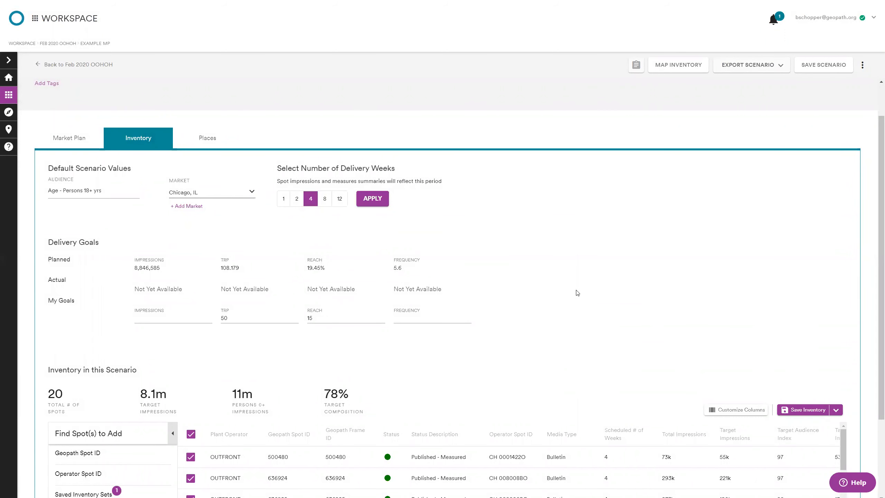
scroll(575, 287, down, 1)
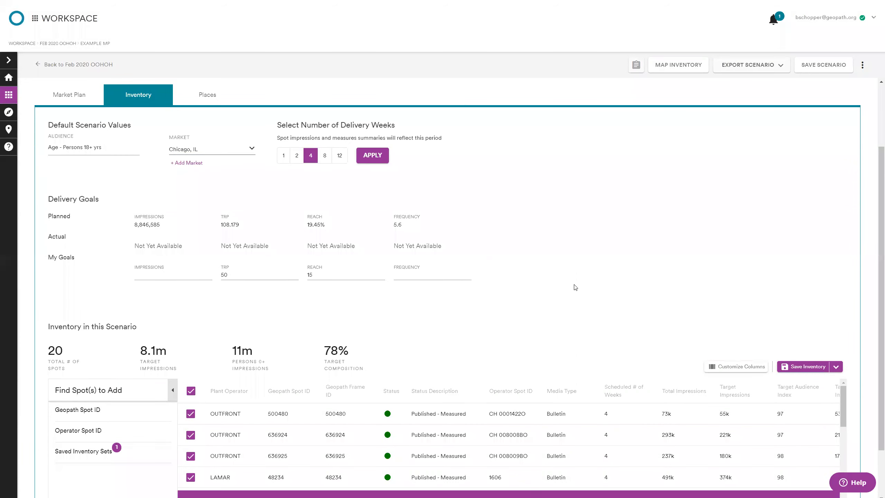
Step: Look at the market plan of Example MP and return to the scenario's inventory table
click(82, 98)
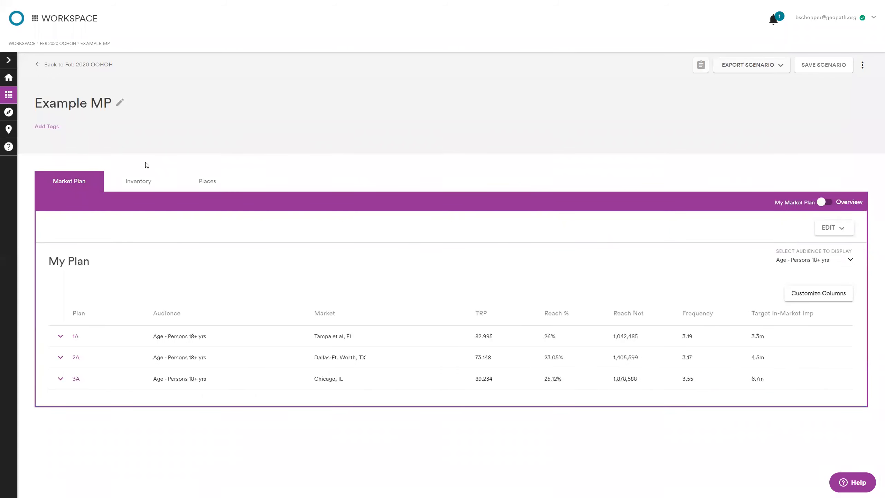
click(150, 179)
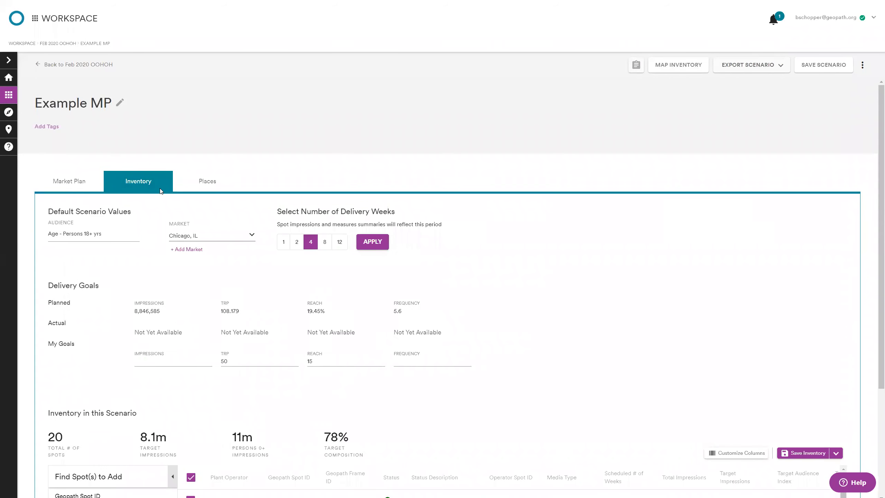
scroll(132, 400, down, 4)
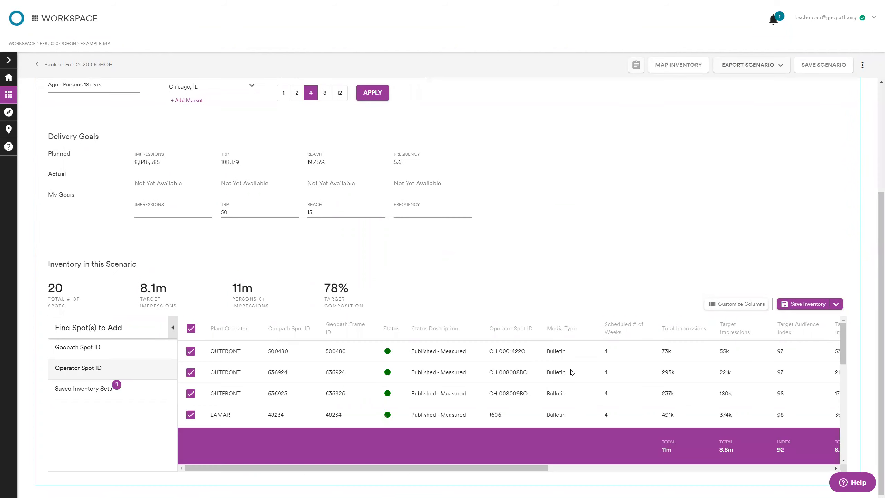
Step: Export the Example MP scenario as CSV and open the downloaded Example MP.csv in Excel
scroll(524, 257, up, 4)
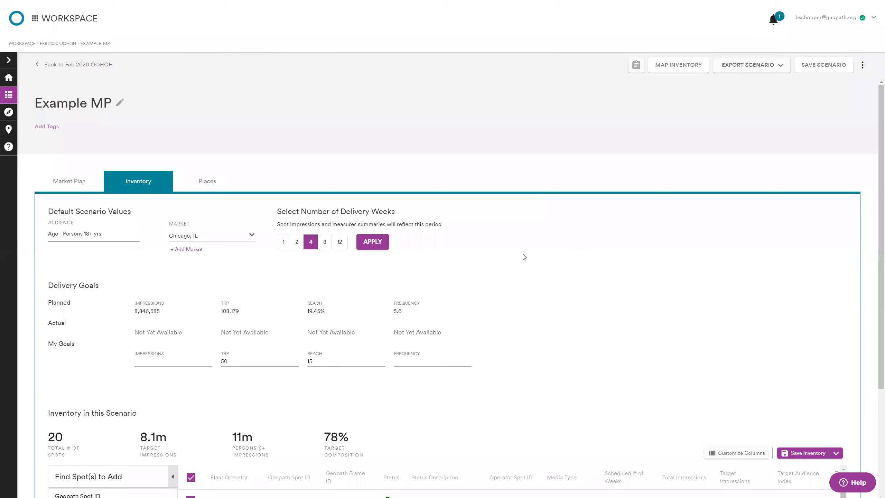
click(753, 68)
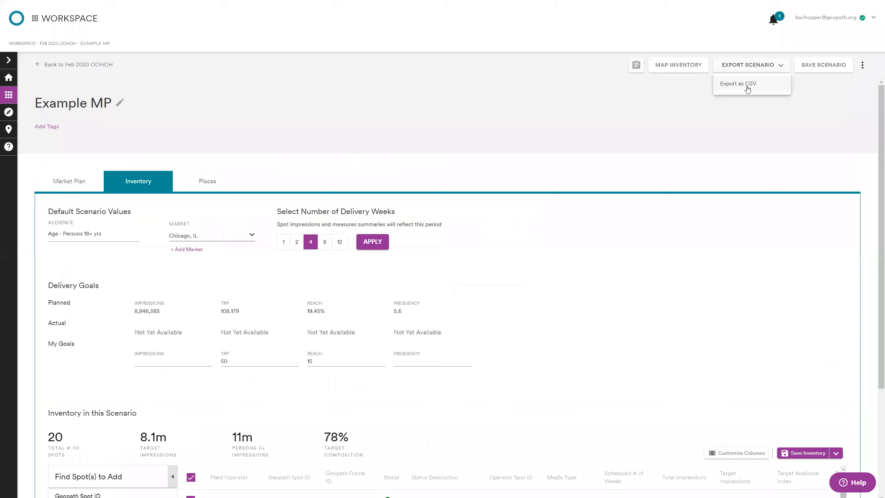
click(747, 87)
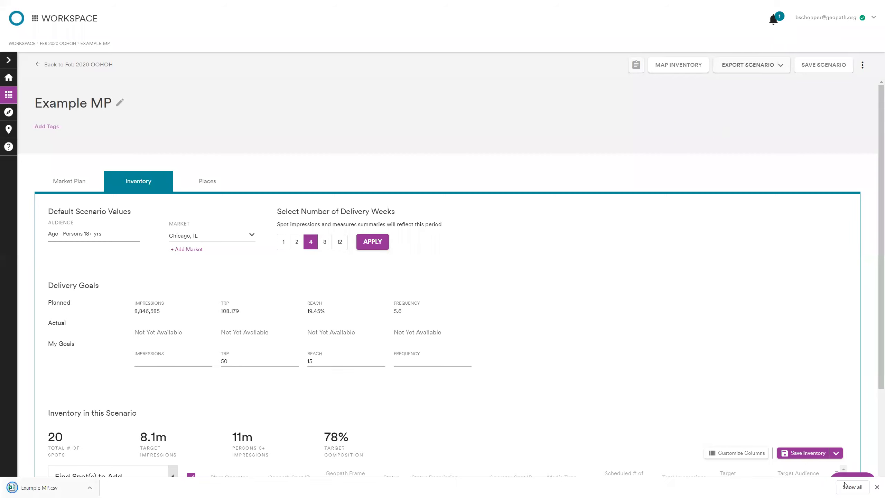
click(66, 486)
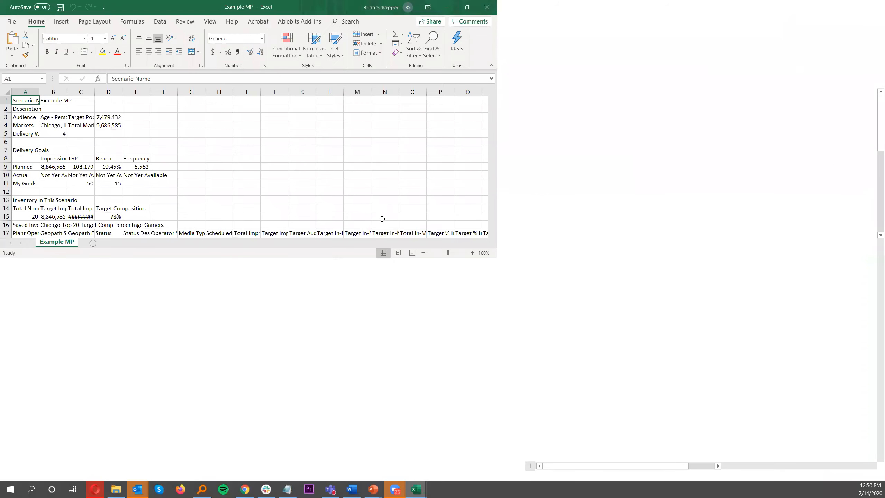
Step: Examine the scenario details, delivery goals and inventory rows in the exported Example MP sheet
scroll(381, 219, down, 3)
scroll(382, 221, up, 3)
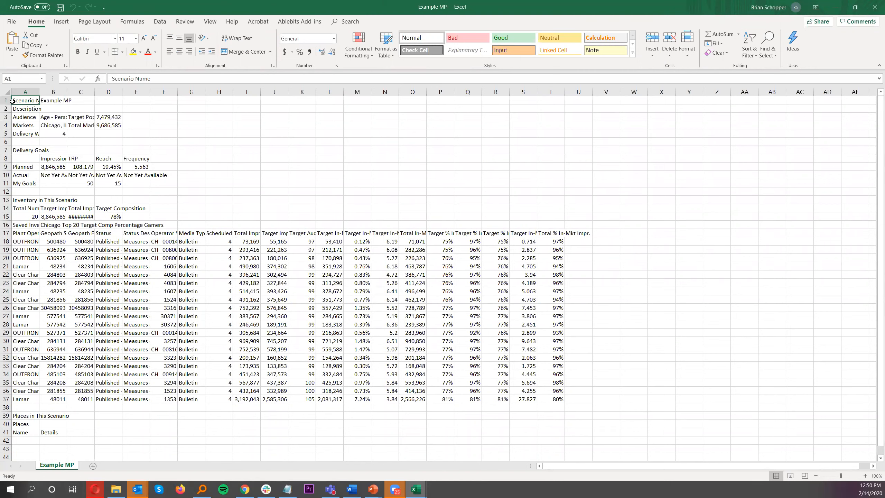
drag(6, 100, 14, 226)
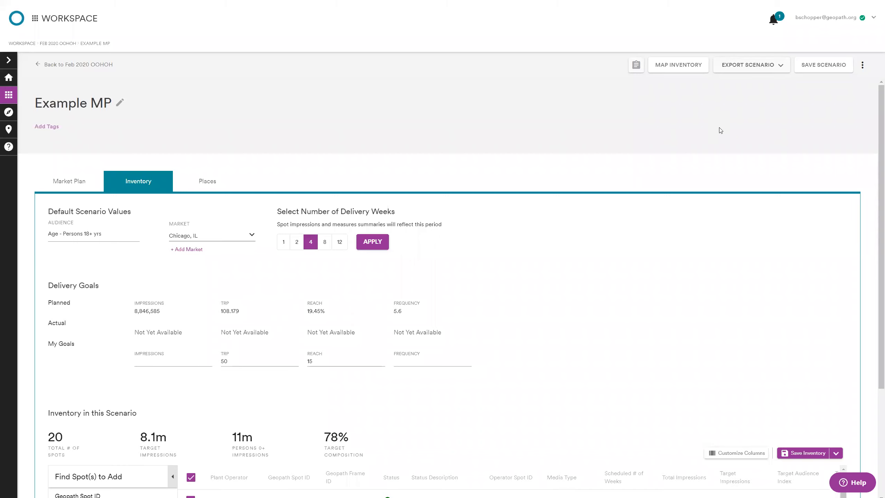
Step: Switch from the scenario to the Explore map and clear its current audience, market and inventory filters
click(8, 112)
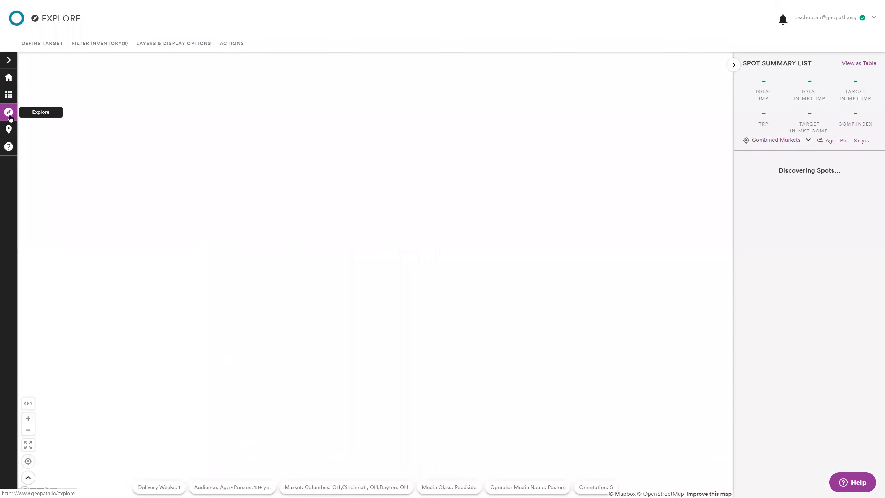
click(234, 49)
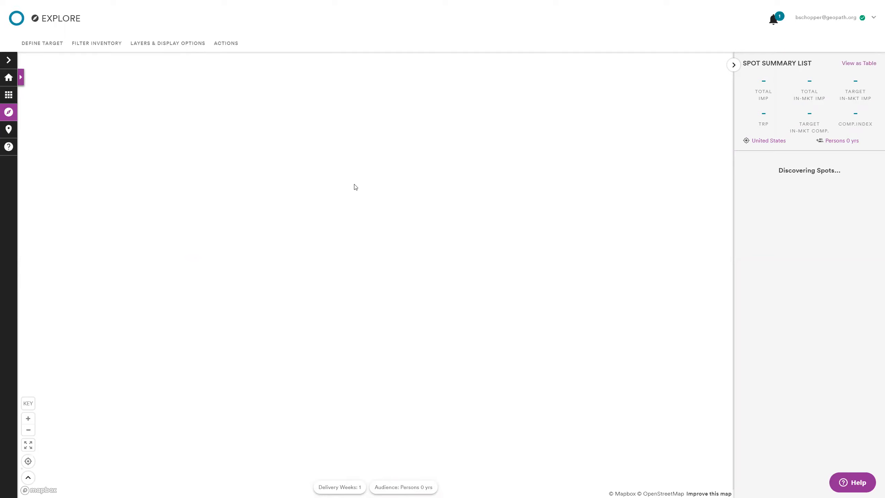
mouse_move(410, 2)
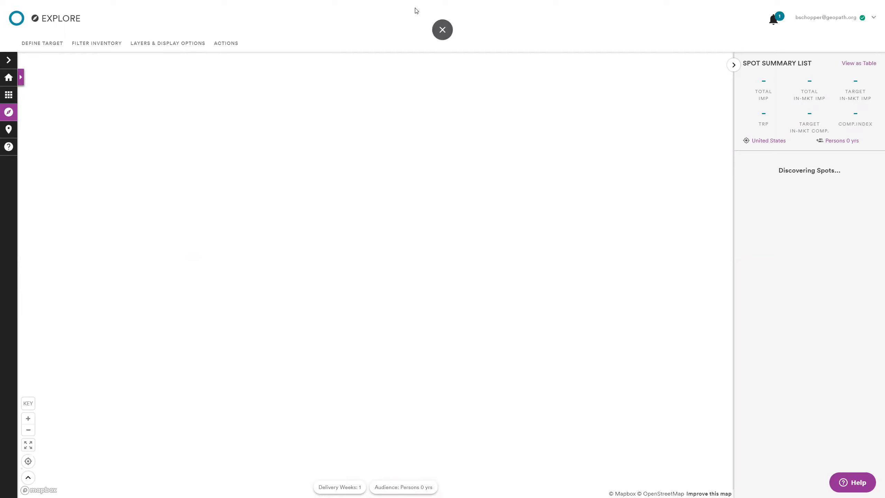
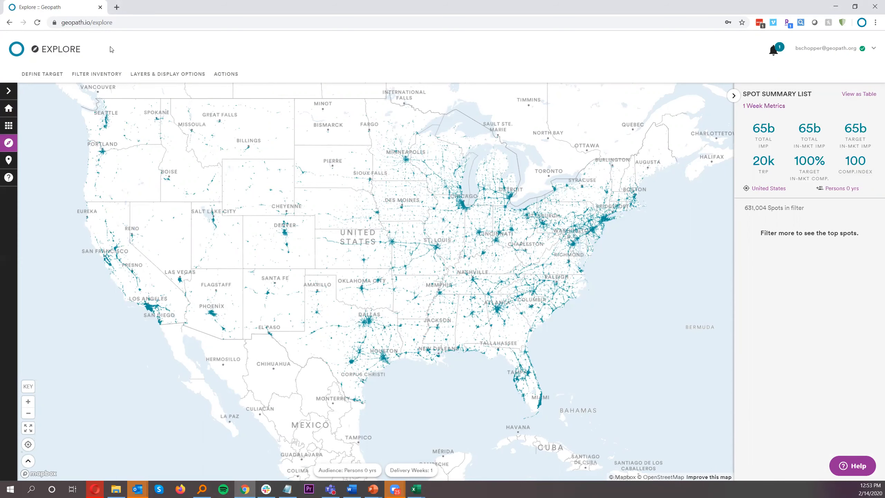
Step: Filter the inventory to the saved set Chicago Top 20 Target Comp Percentage Gamers and zoom to its spots on the map
click(111, 78)
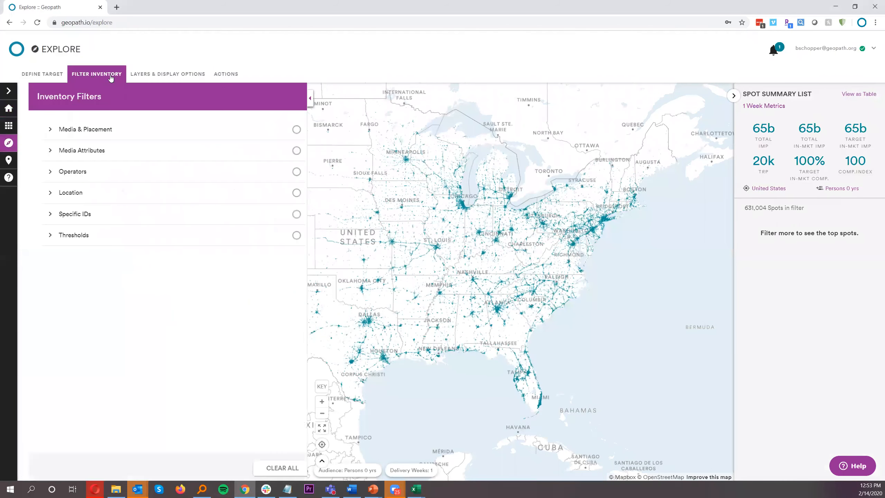
click(108, 220)
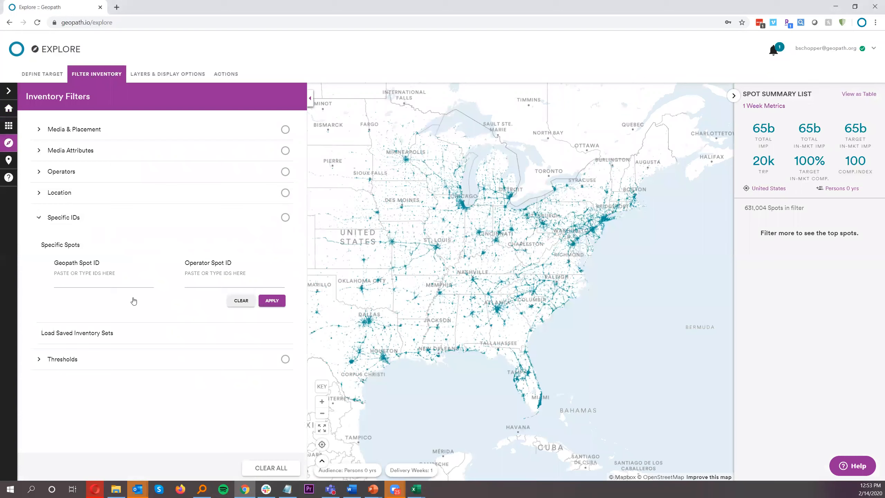
click(121, 332)
click(98, 289)
text(chicago)
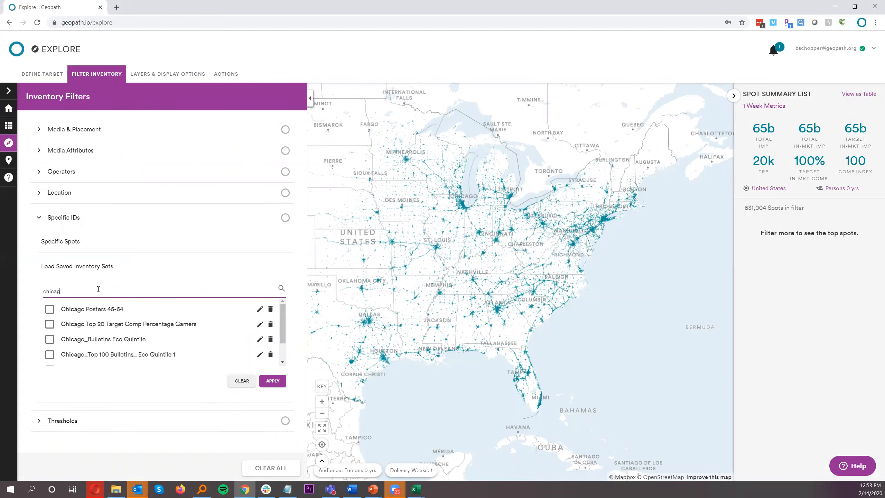
click(87, 328)
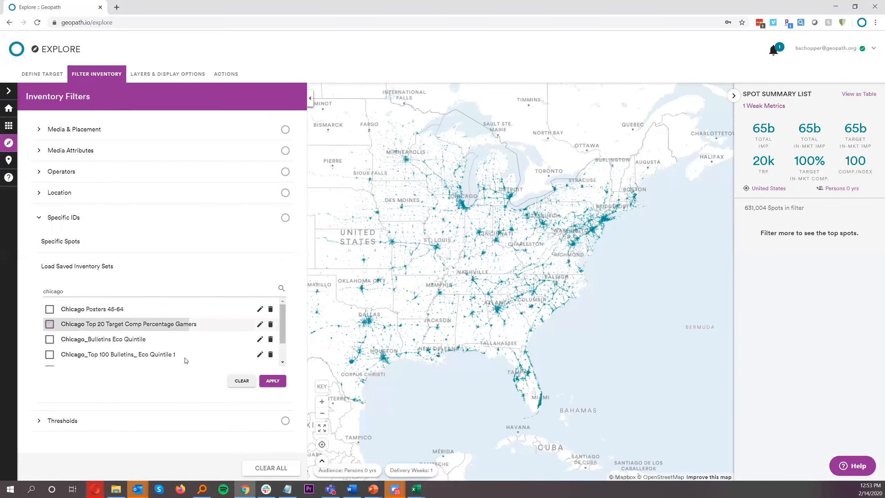
click(273, 381)
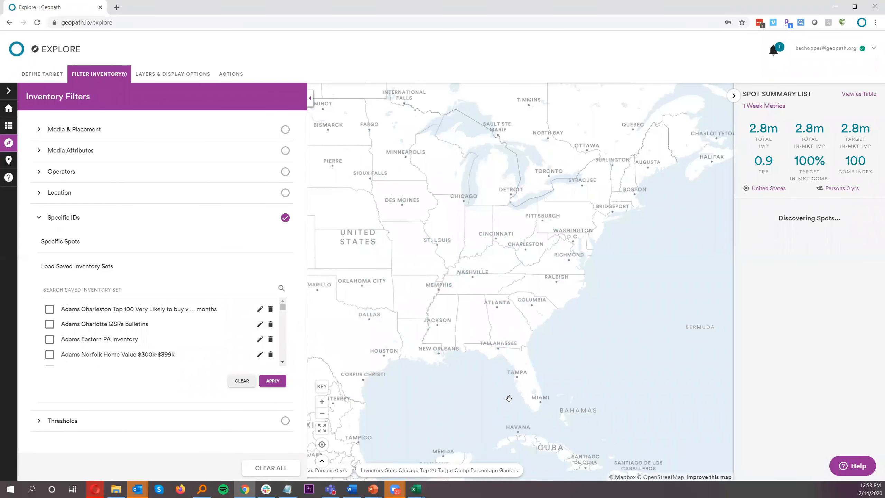
click(99, 74)
click(453, 205)
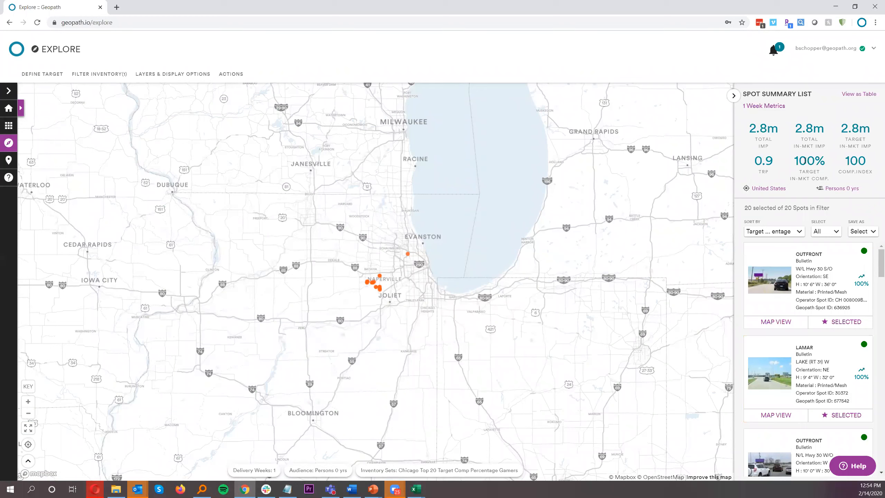
Step: View the save options for the selected spots and switch the browser to full screen
click(867, 232)
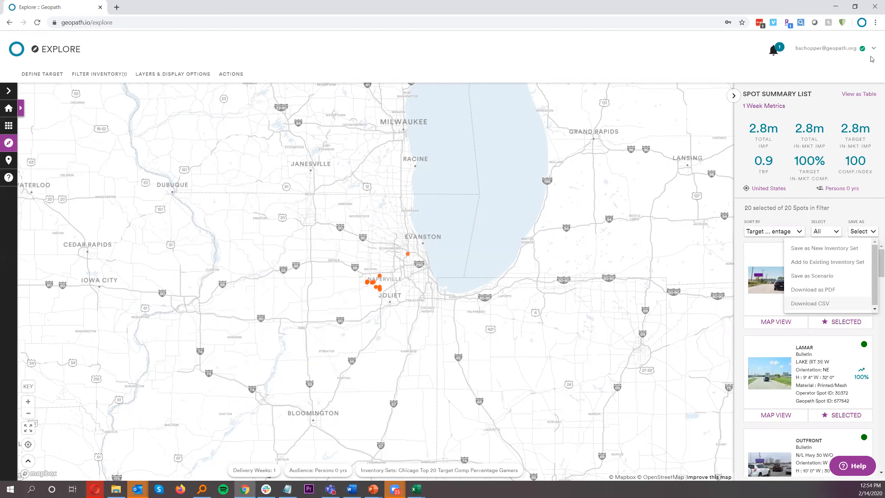
click(876, 23)
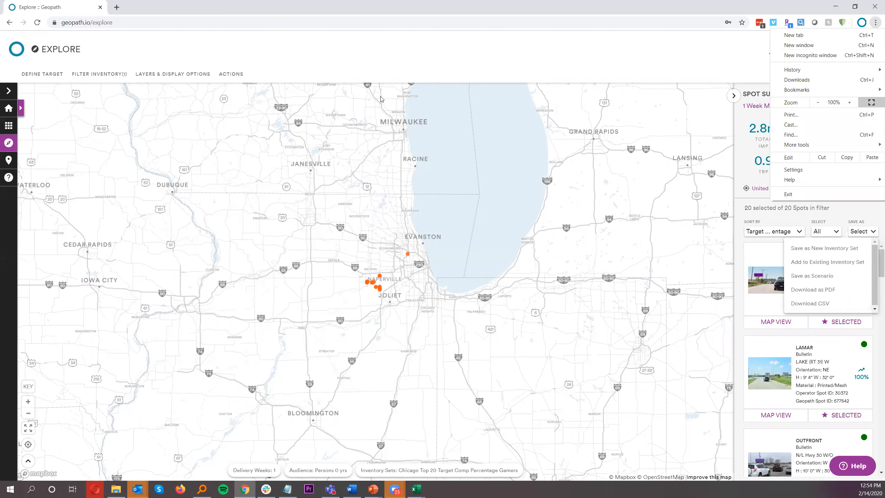
click(872, 103)
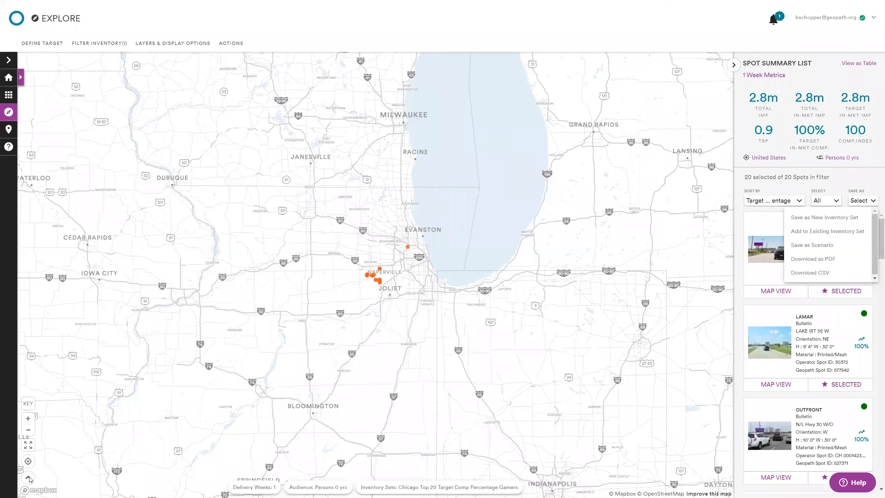
click(110, 453)
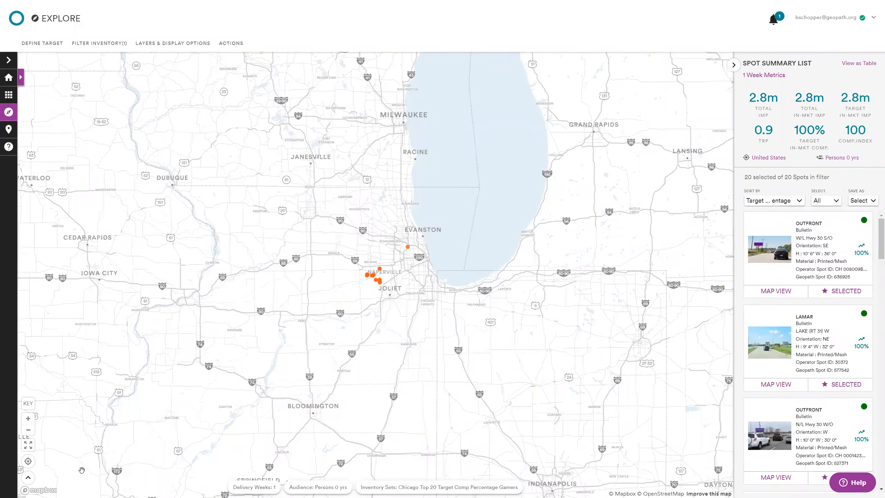
Step: Expand the spot list table below the map, enlarge it and look through its rows
click(28, 479)
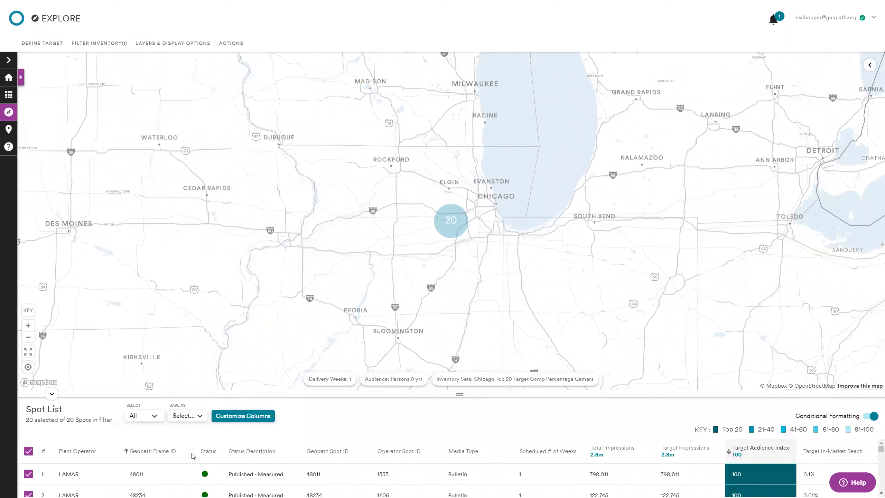
drag(460, 395, 437, 264)
scroll(518, 429, down, 7)
scroll(516, 438, up, 7)
scroll(349, 370, down, 7)
scroll(350, 385, up, 7)
scroll(350, 385, down, 7)
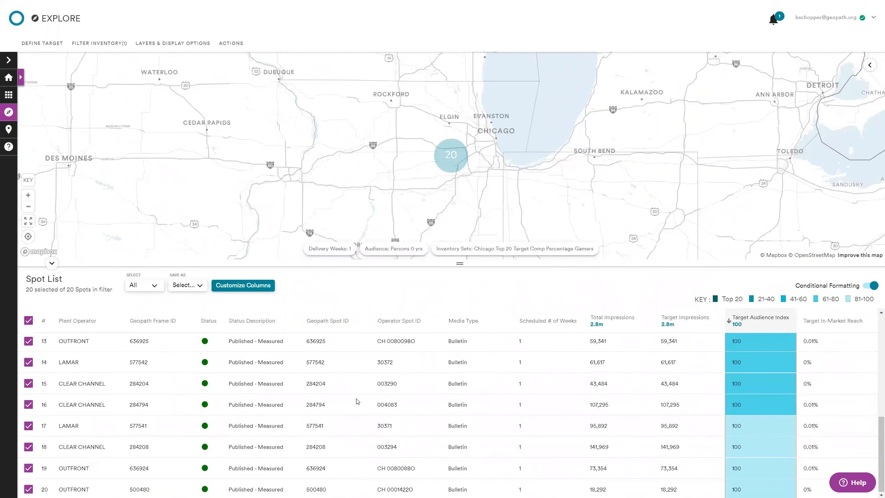
scroll(357, 397, up, 7)
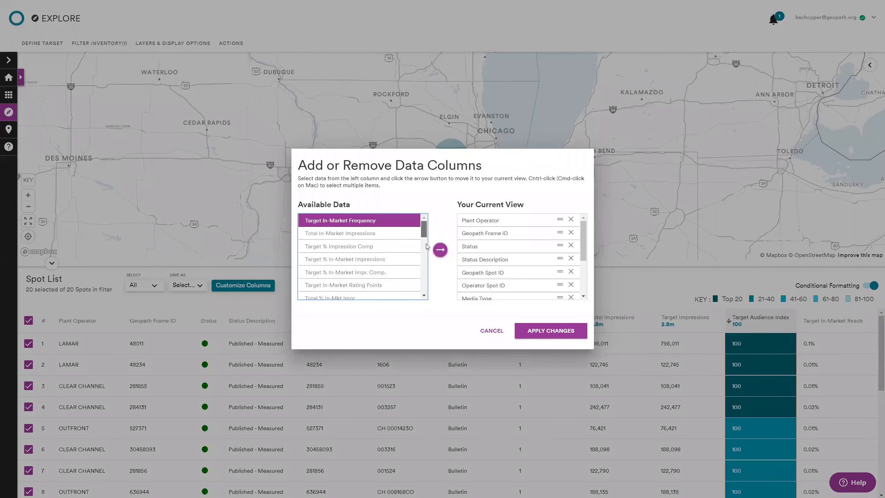
Step: Add the Target In-Market Frequency and Total In-Market Impressions columns to the spot list table
mouse_move(424, 233)
mouse_down()
mouse_move(438, 297)
mouse_move(437, 226)
mouse_up()
scroll(519, 273, down, 3)
scroll(516, 271, up, 3)
click(441, 249)
click(541, 337)
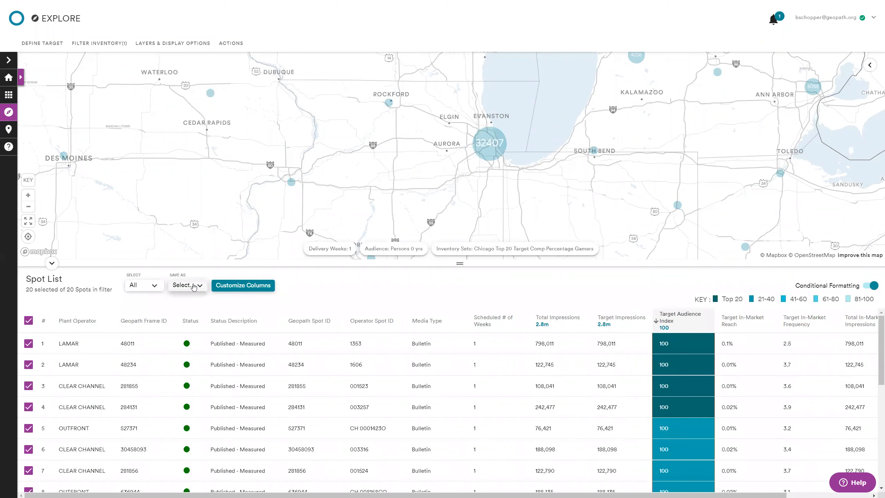
Step: View the spot table's save options, restore the spot summary list beside the map and view its save options
click(194, 286)
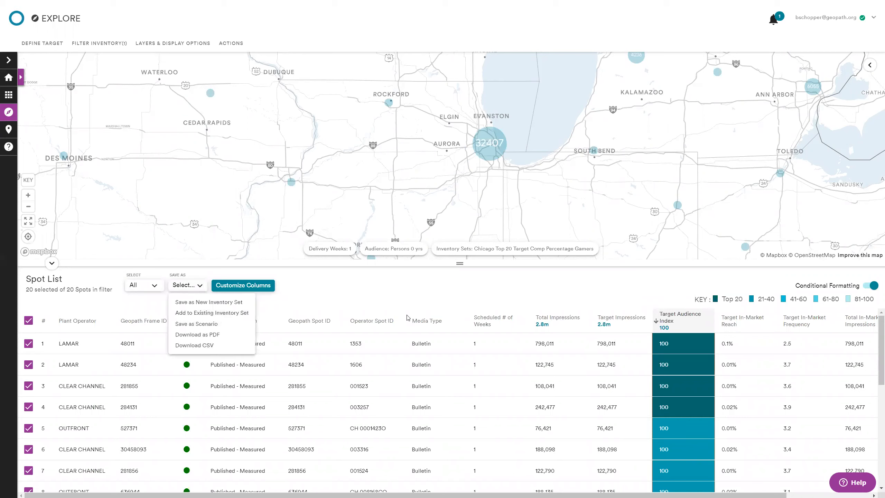
click(379, 294)
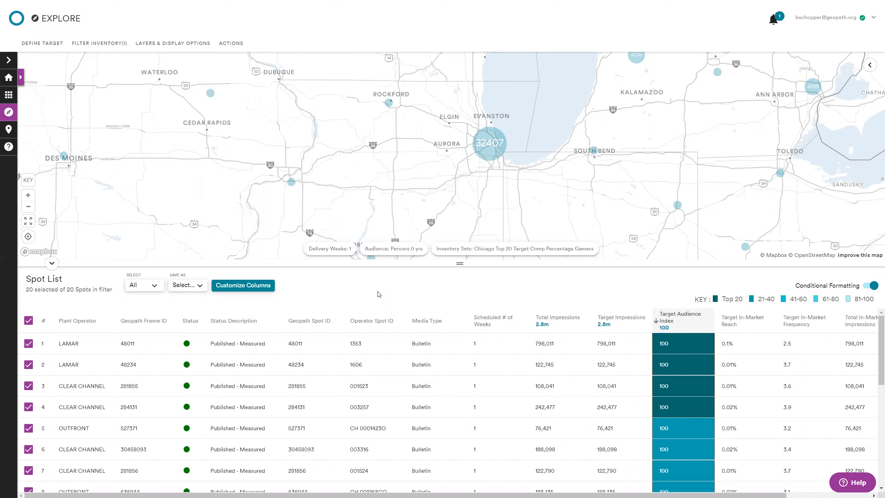
click(870, 65)
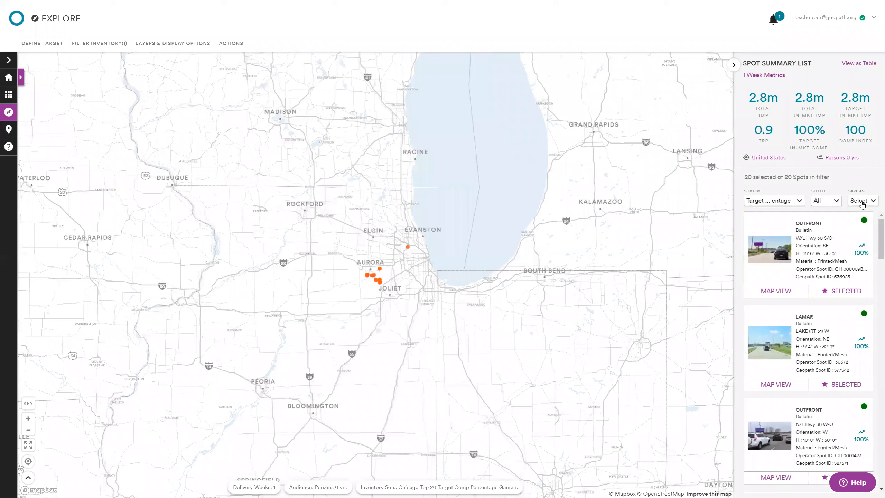
click(863, 200)
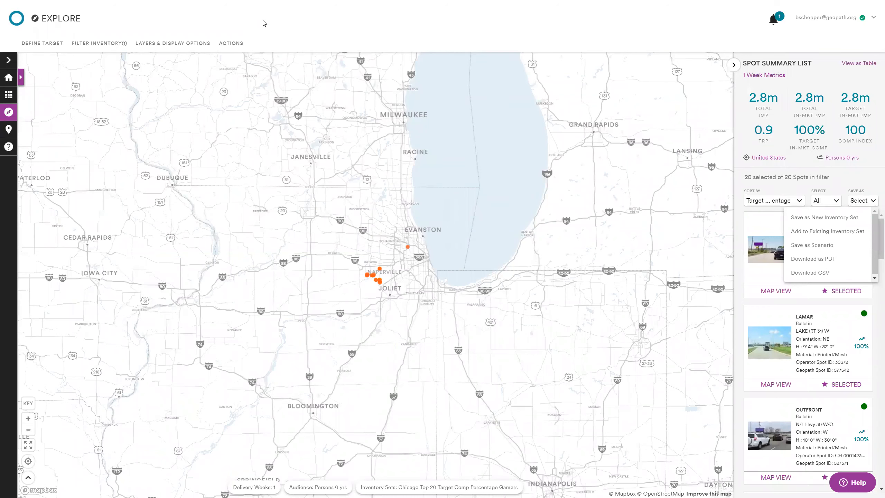
click(190, 46)
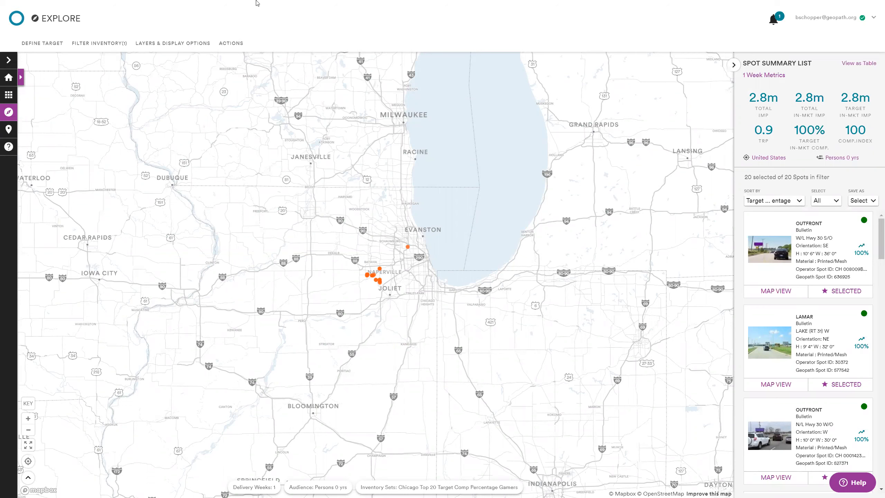
Step: Apply the Valentine's base map to the primary map and view it without the display settings
click(181, 46)
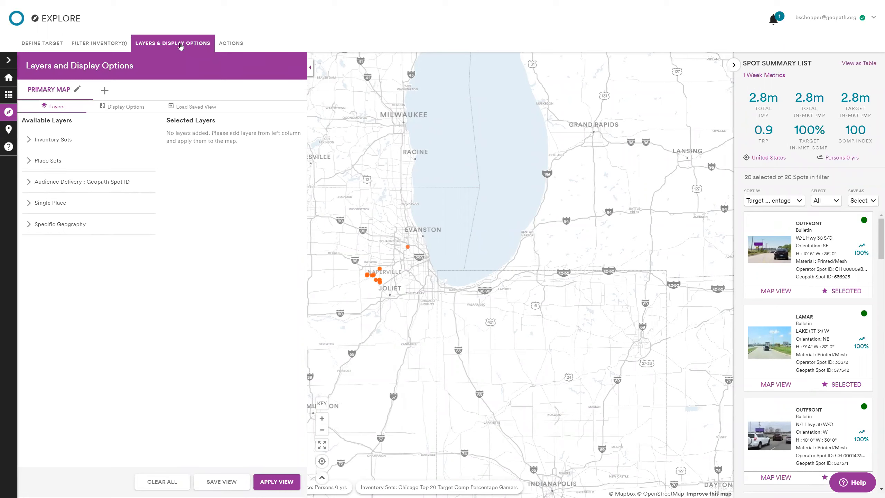
click(128, 109)
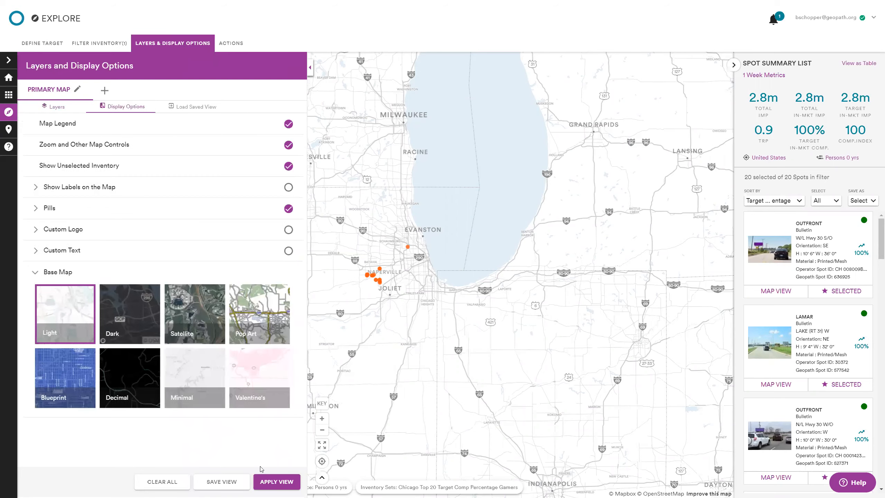
click(267, 399)
click(277, 482)
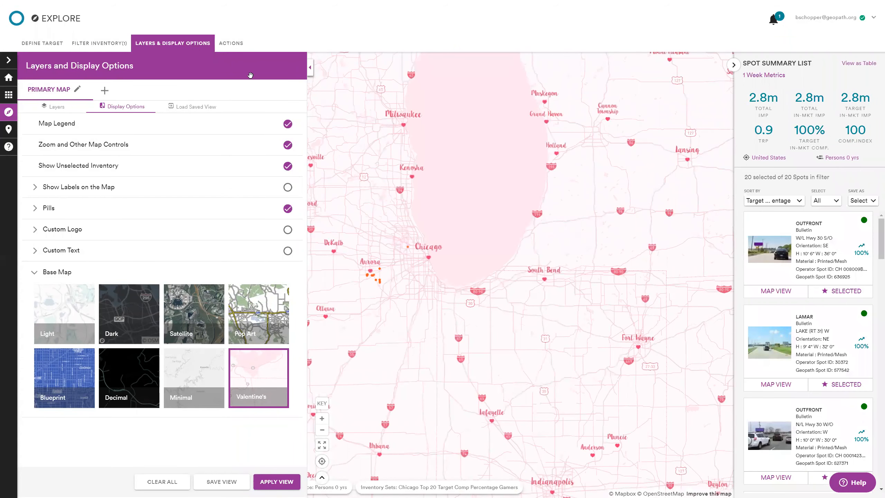
click(511, 319)
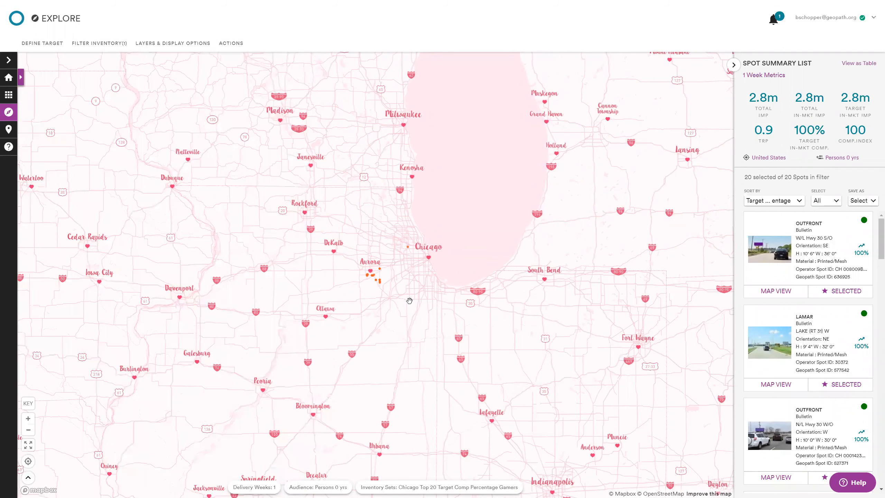
Step: Try the Pop Art base map on the primary map, and replace it with the Minimal base map
click(161, 46)
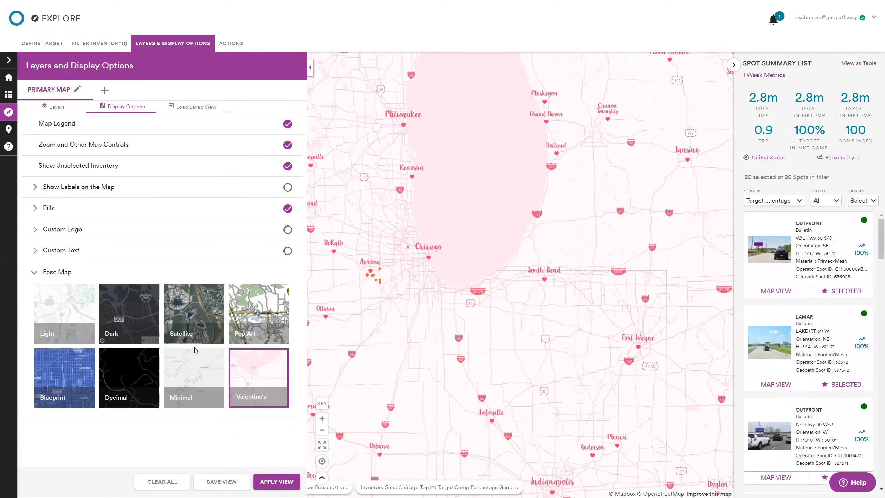
click(267, 317)
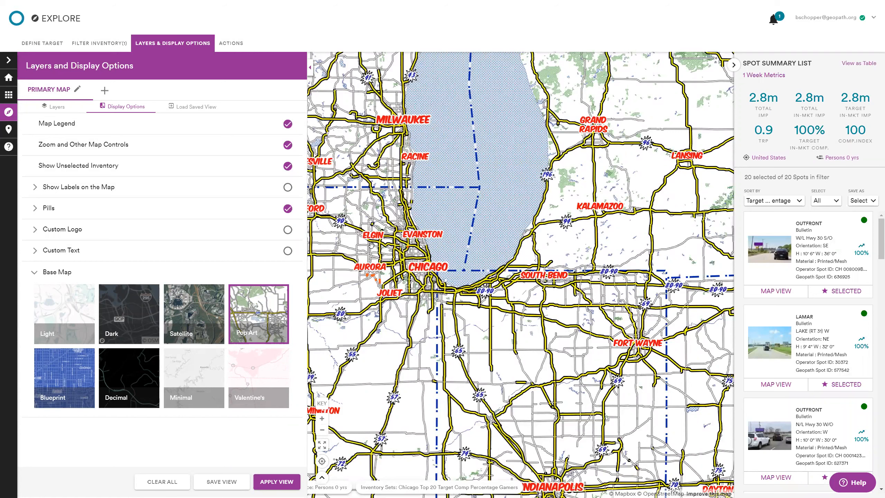
click(219, 372)
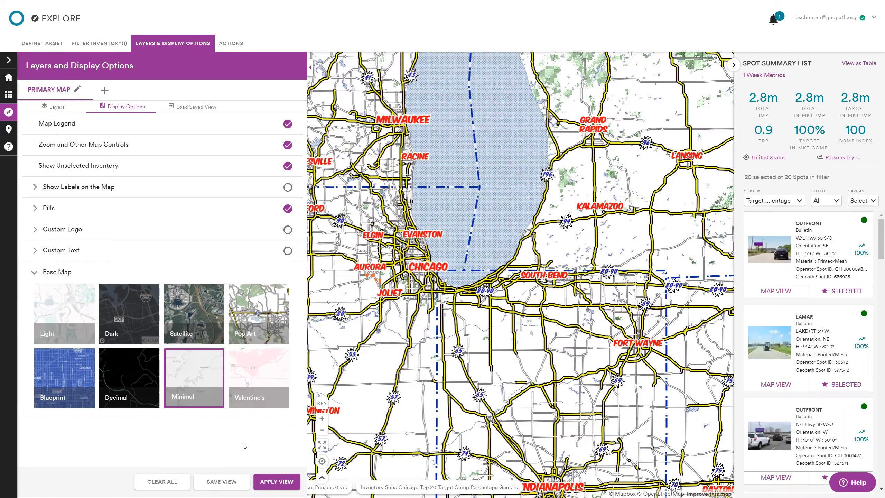
click(276, 484)
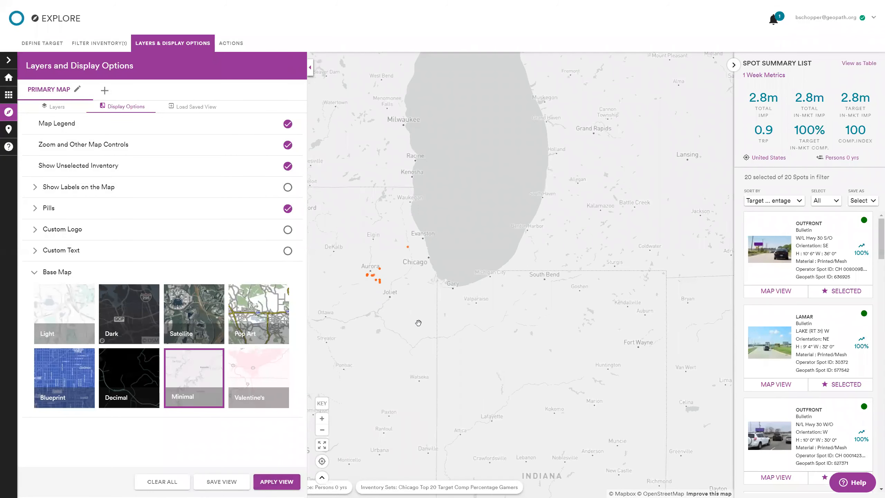
Step: Add a secondary map beside the primary one and apply the Valentine's base map to it
drag(418, 322, 510, 341)
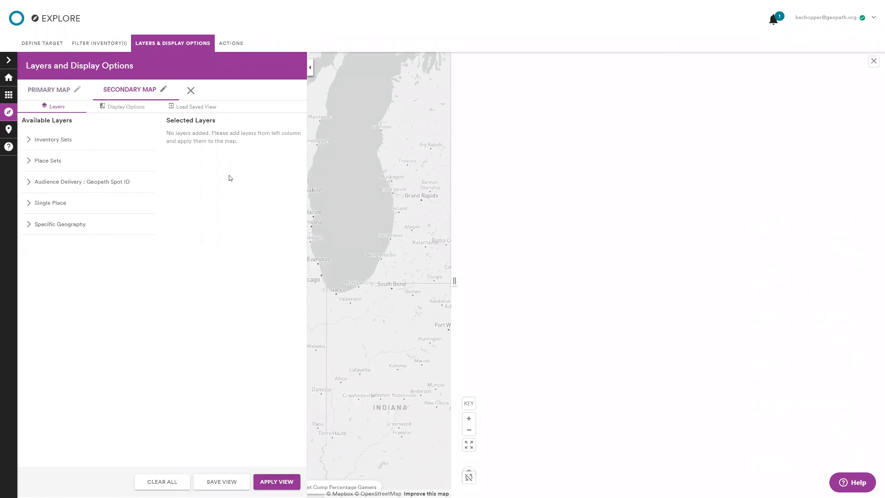
click(120, 107)
click(258, 335)
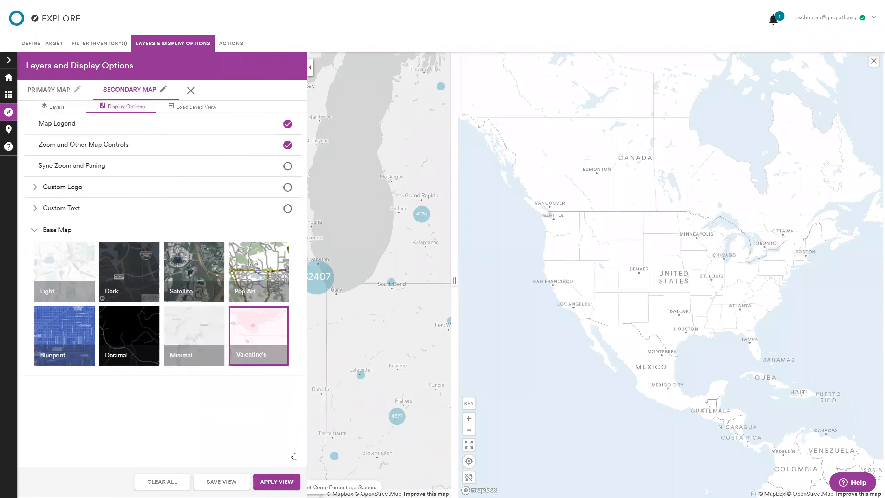
click(277, 482)
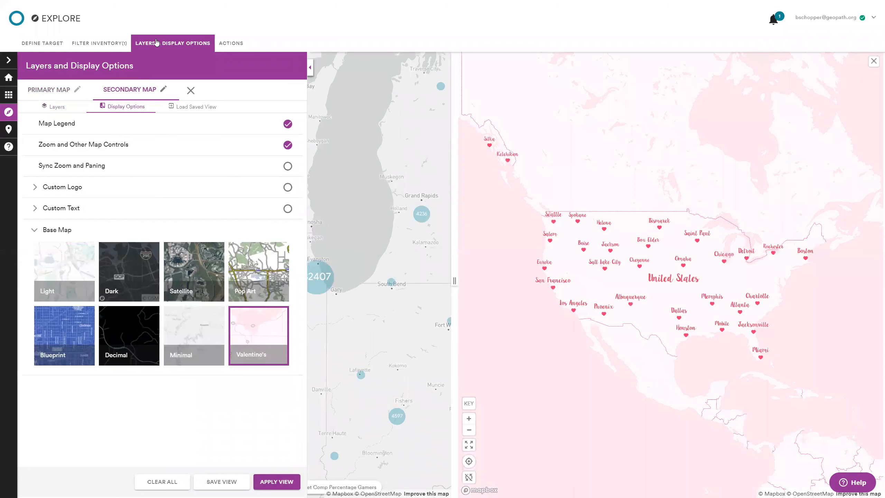
Step: Sync zooming and panning between the two maps and zoom in on the Illinois and Indiana area
click(155, 41)
click(469, 478)
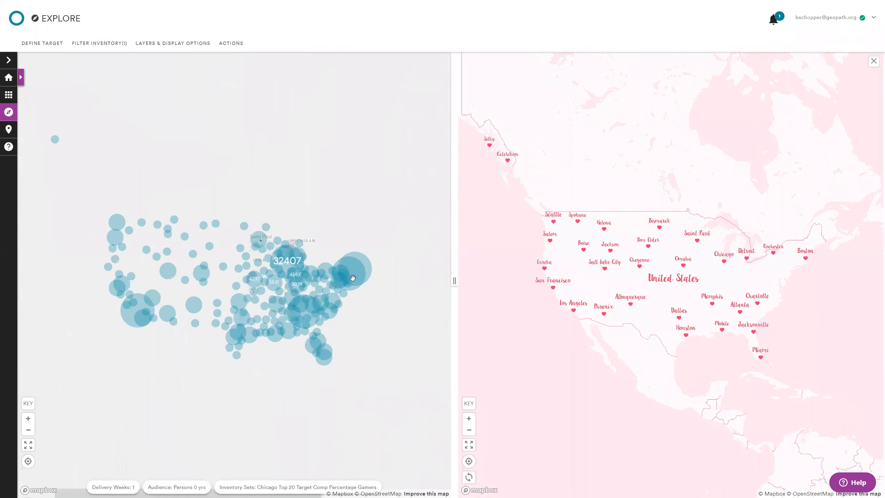
scroll(285, 275, down, 5)
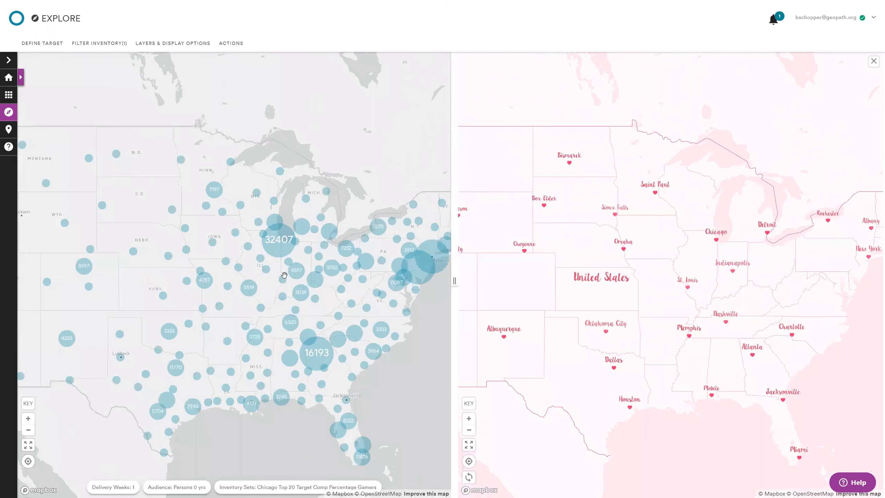
scroll(284, 276, up, 3)
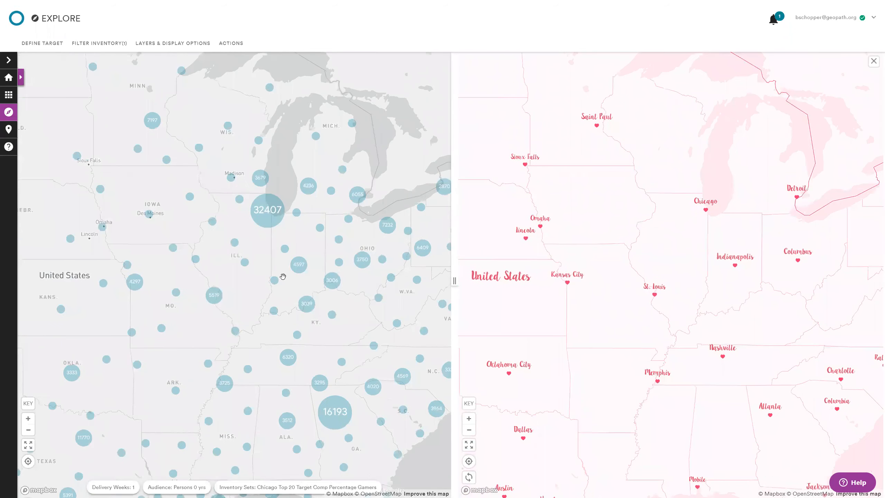
scroll(283, 277, up, 3)
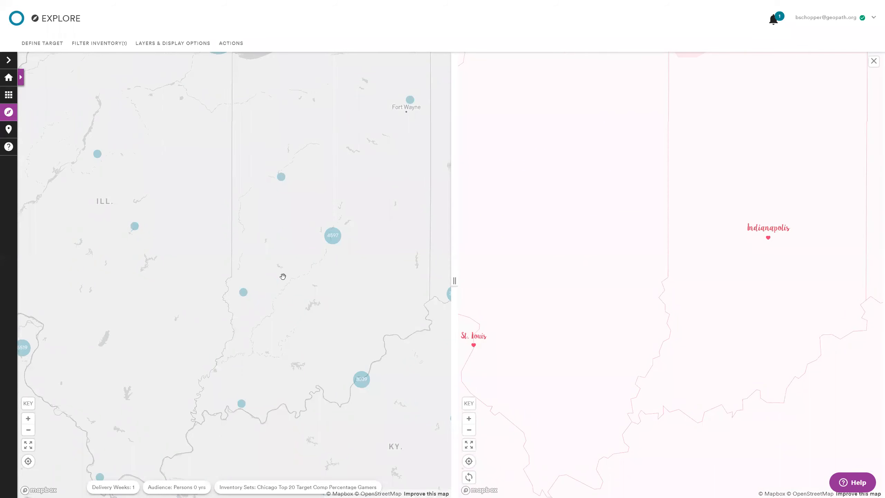
Step: Compare the Indianapolis and Terre Haute area on the two synced maps and close the secondary map
scroll(282, 276, up, 3)
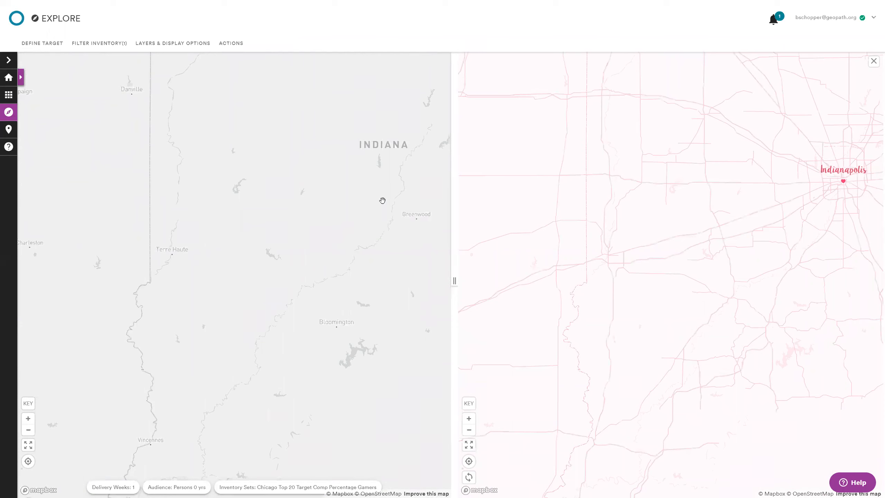
drag(303, 241, 236, 264)
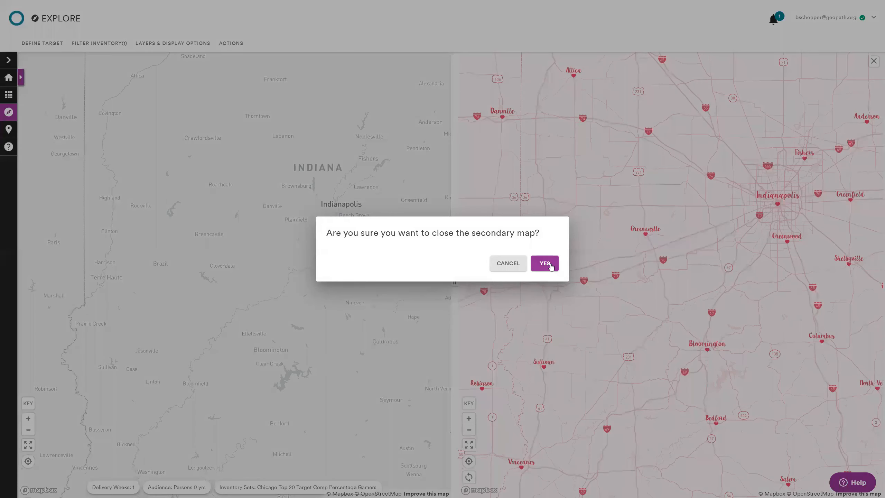
click(545, 264)
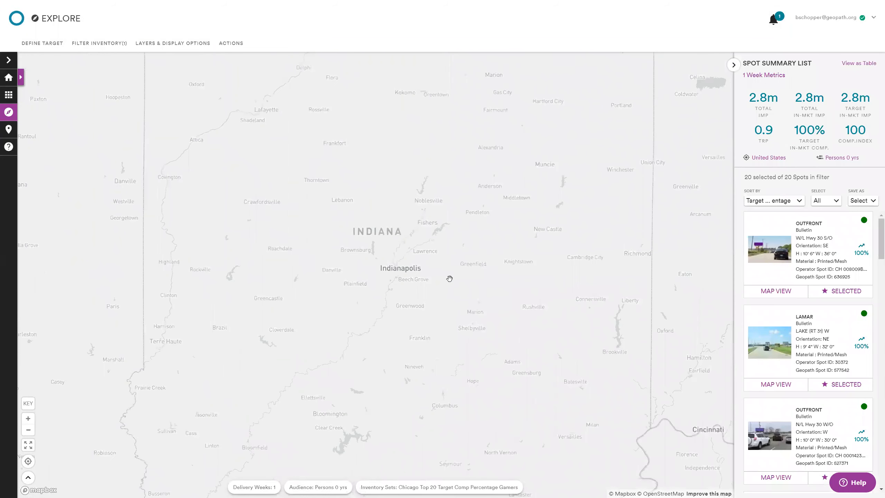
Step: Reapply the loaded Chicago Top 20 inventory set filter to bring the primary map back to its spots
scroll(449, 279, down, 5)
drag(475, 236, 556, 267)
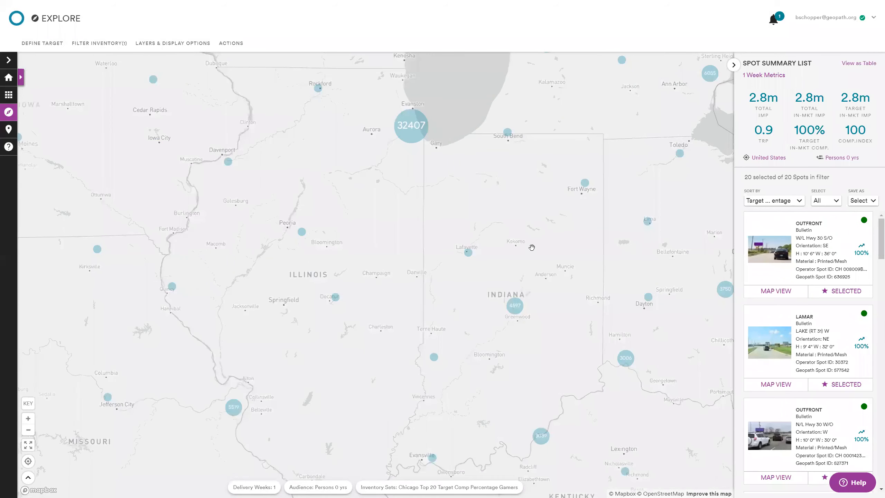
click(110, 45)
click(284, 350)
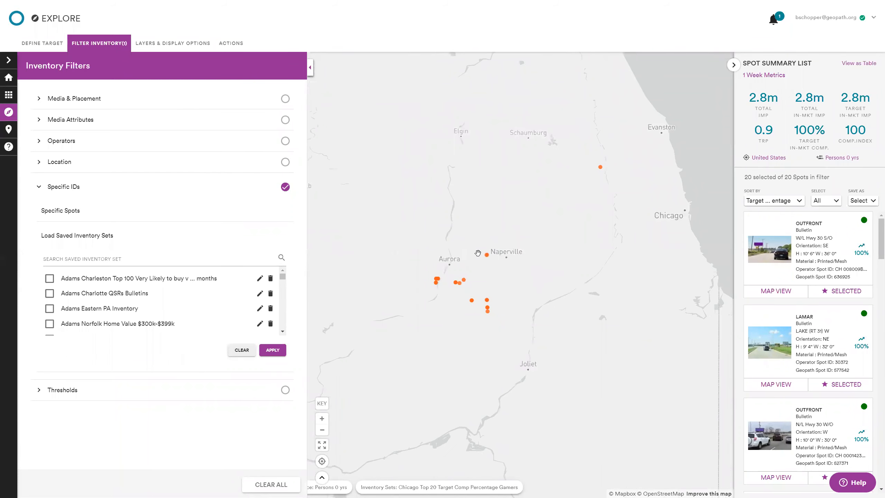
Step: Apply the Blueprint base map to the primary map and view the Sandwich and Yorkville area without the display settings
click(173, 45)
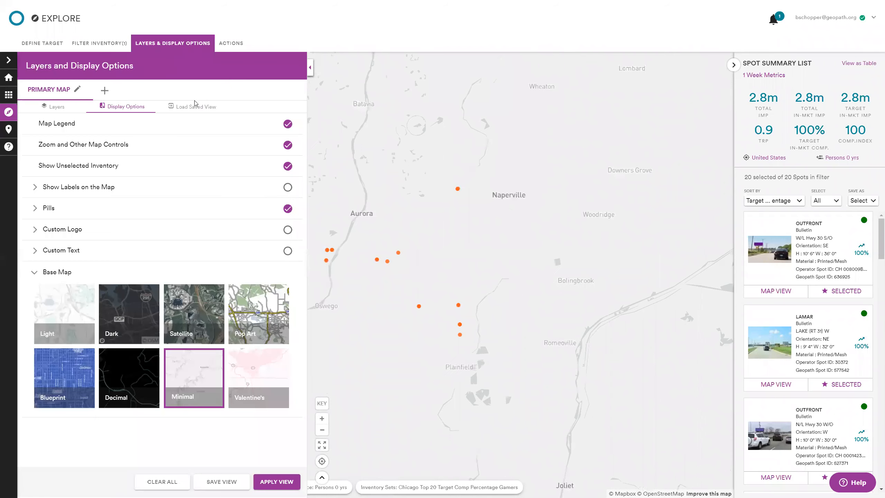
click(62, 364)
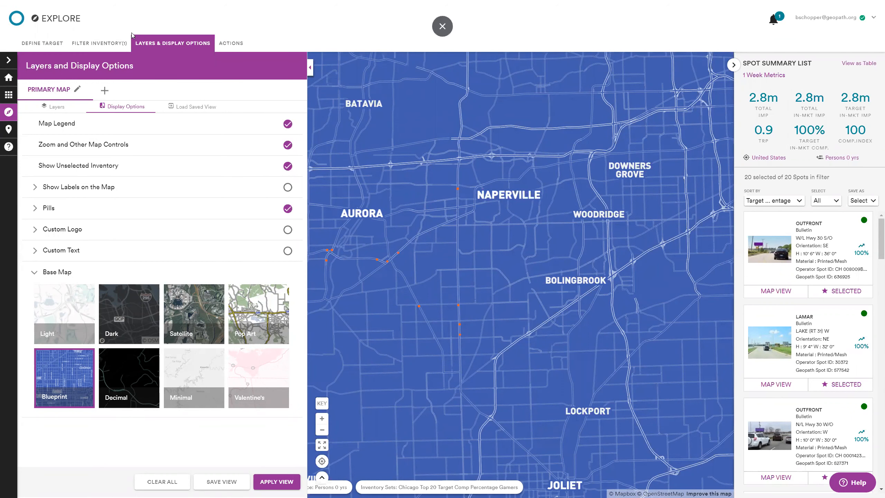
click(145, 42)
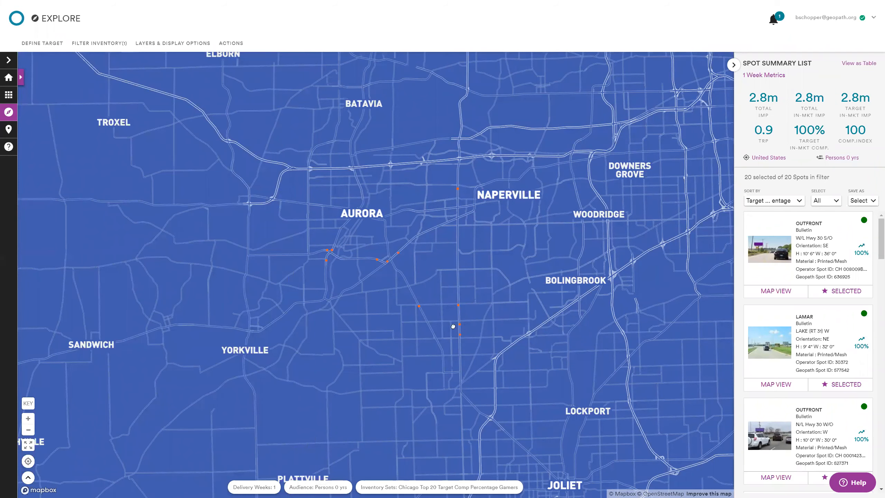
drag(154, 361, 297, 307)
scroll(315, 285, up, 3)
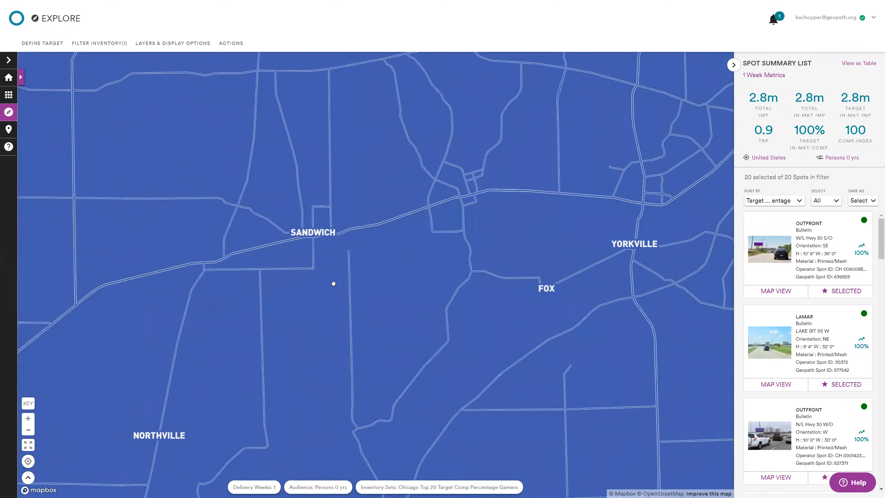
drag(334, 283, 516, 346)
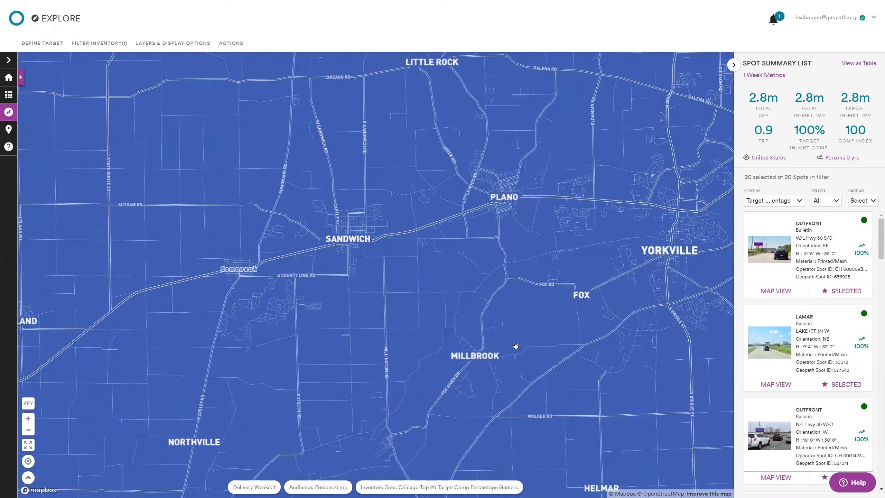